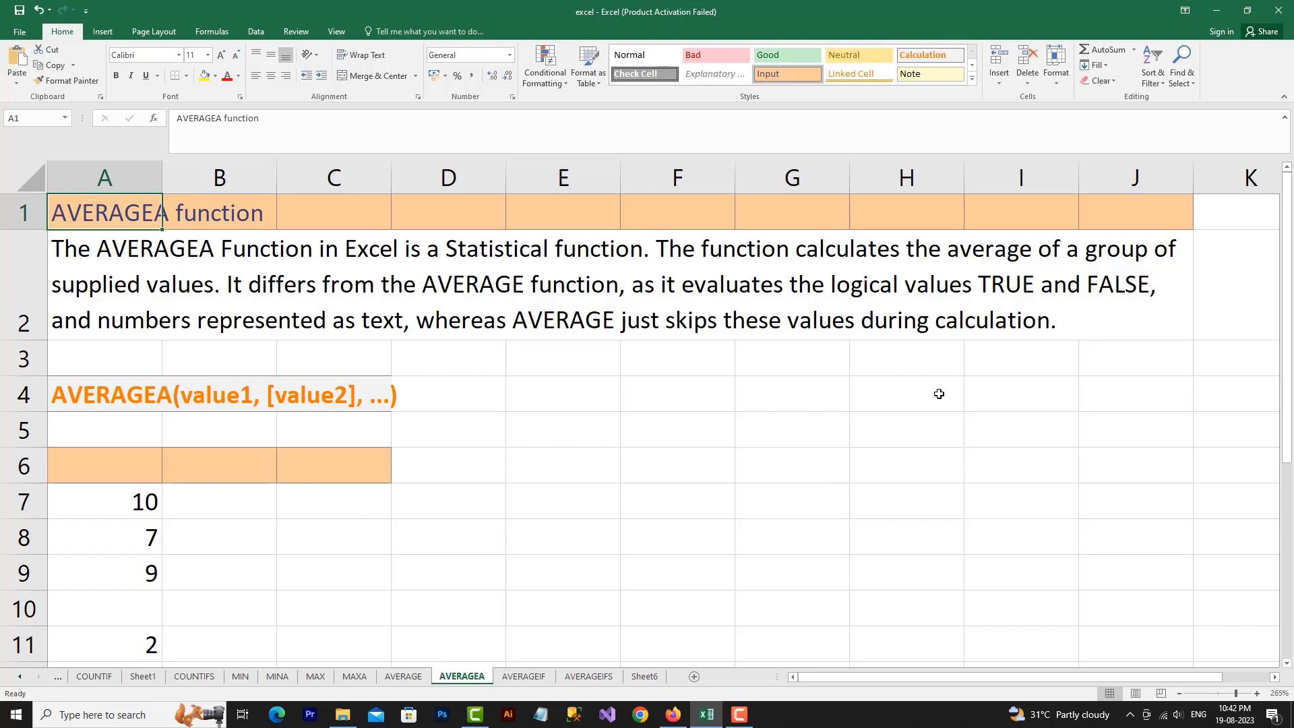
# - Switch to Sheet6 to view the AVERAGE vs AVERAGEA comparison table for logical values, text and empty cells
pyautogui.click(645, 677)
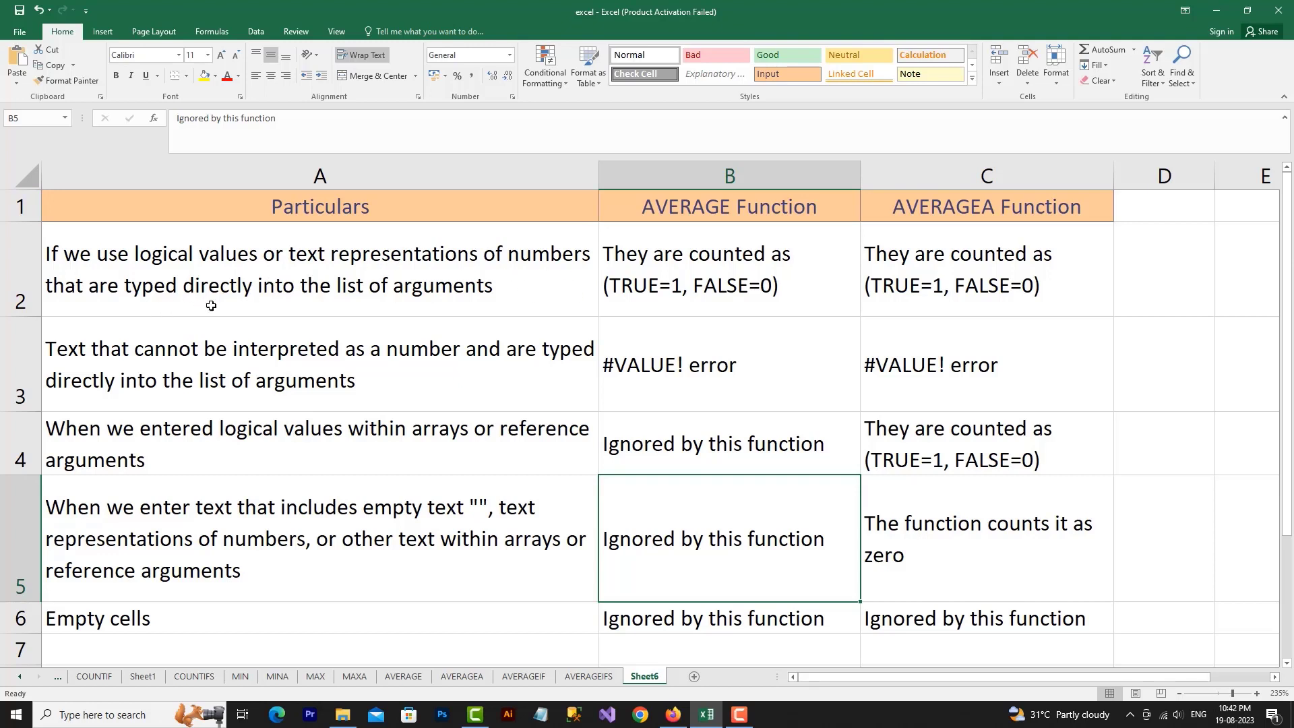
pyautogui.click(480, 305)
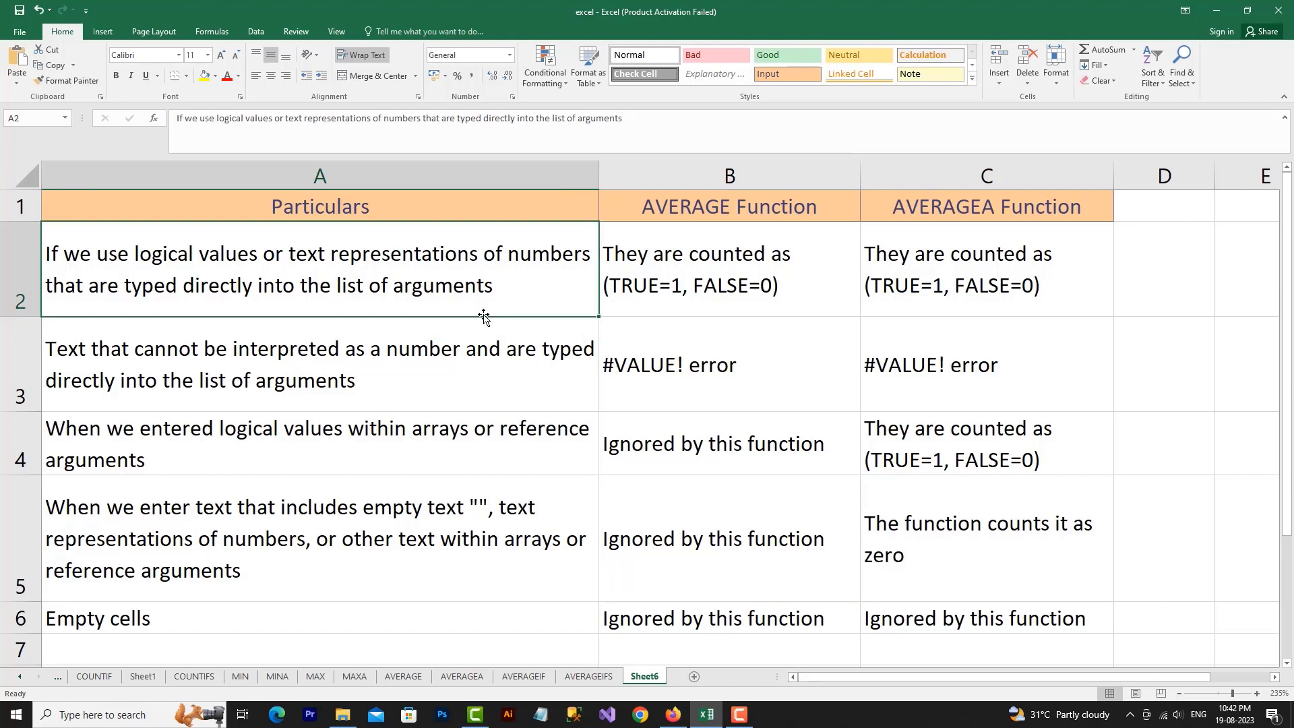
pyautogui.click(634, 291)
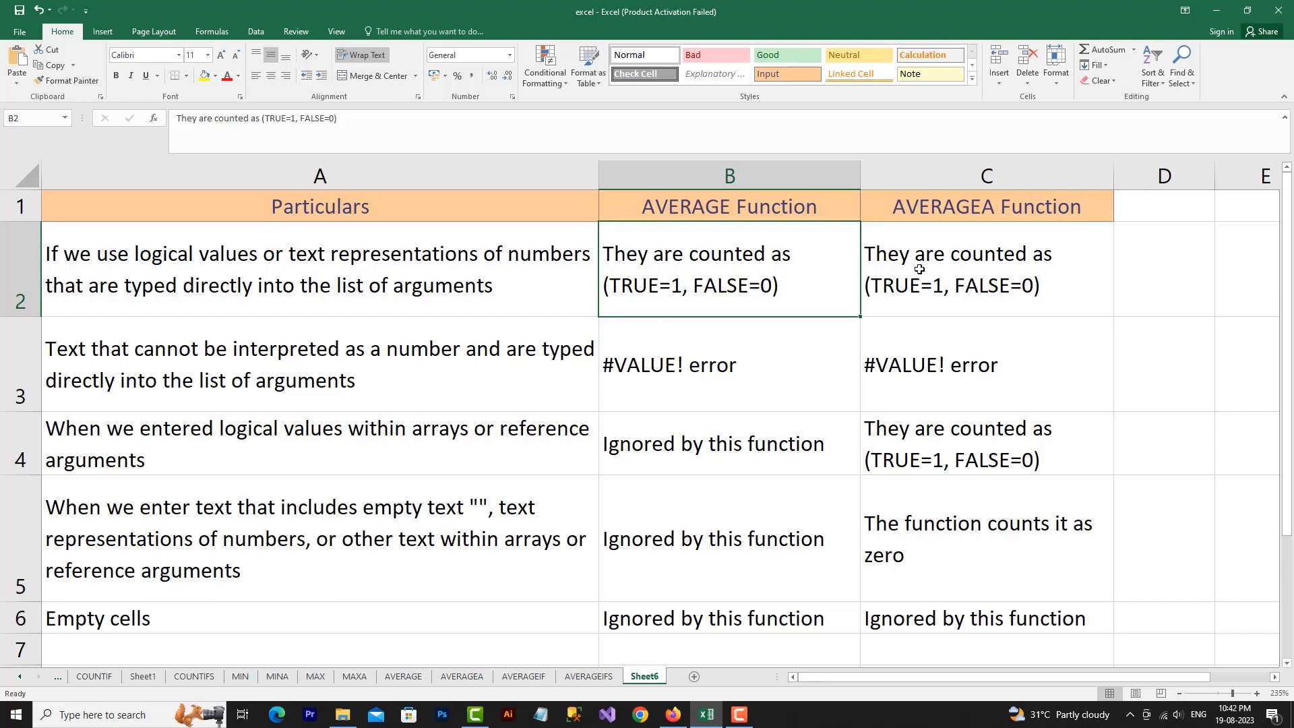
pyautogui.click(1009, 291)
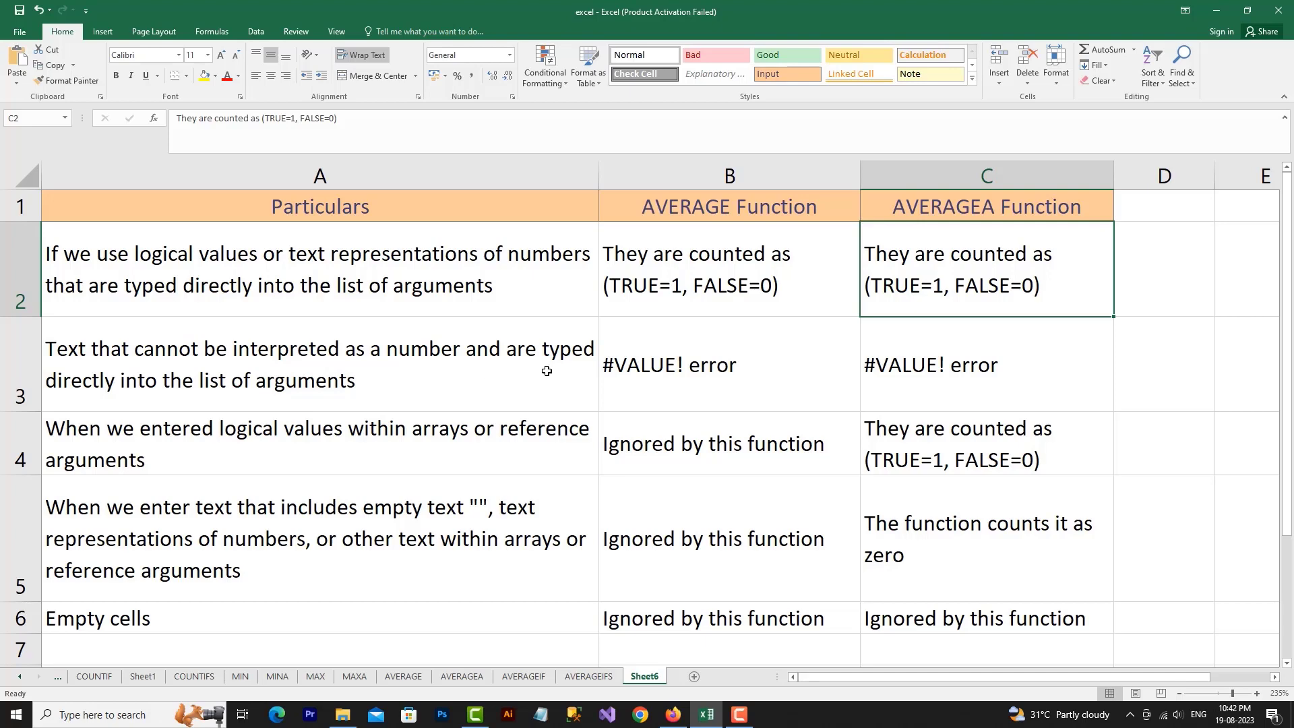
pyautogui.click(330, 401)
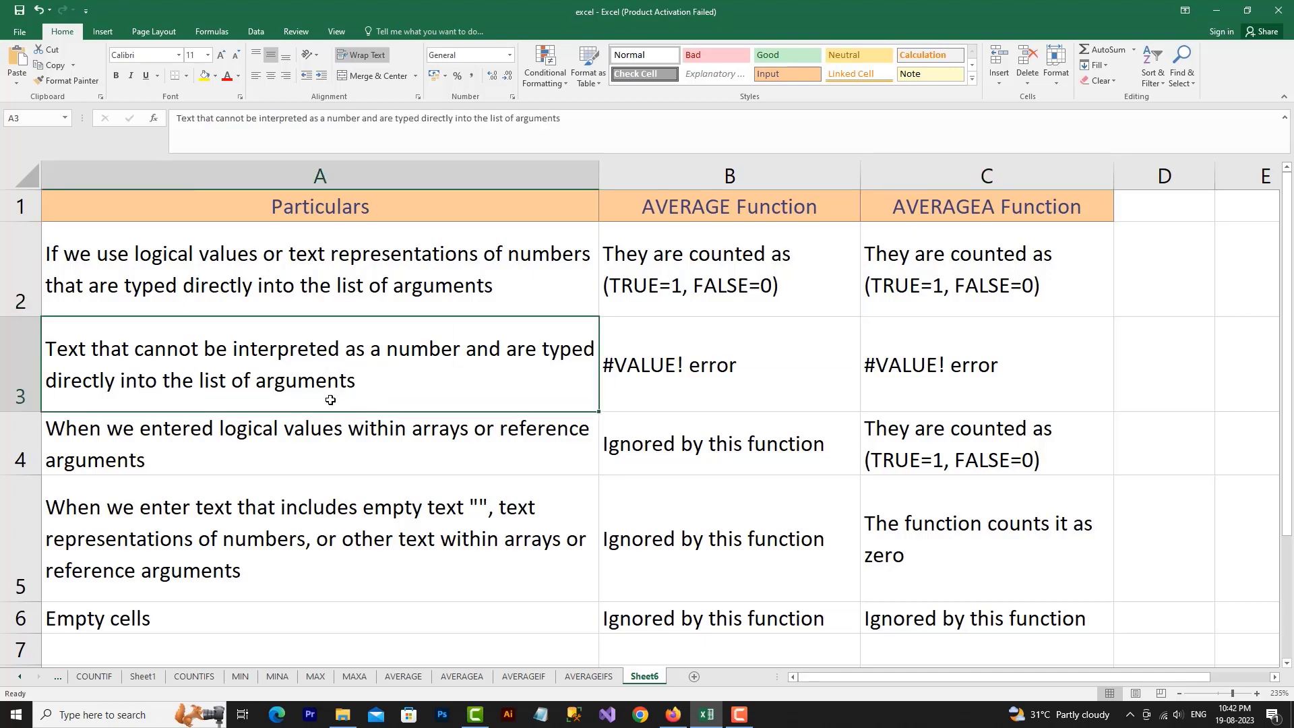
pyautogui.moveTo(653, 380); pyautogui.dragTo(903, 391)
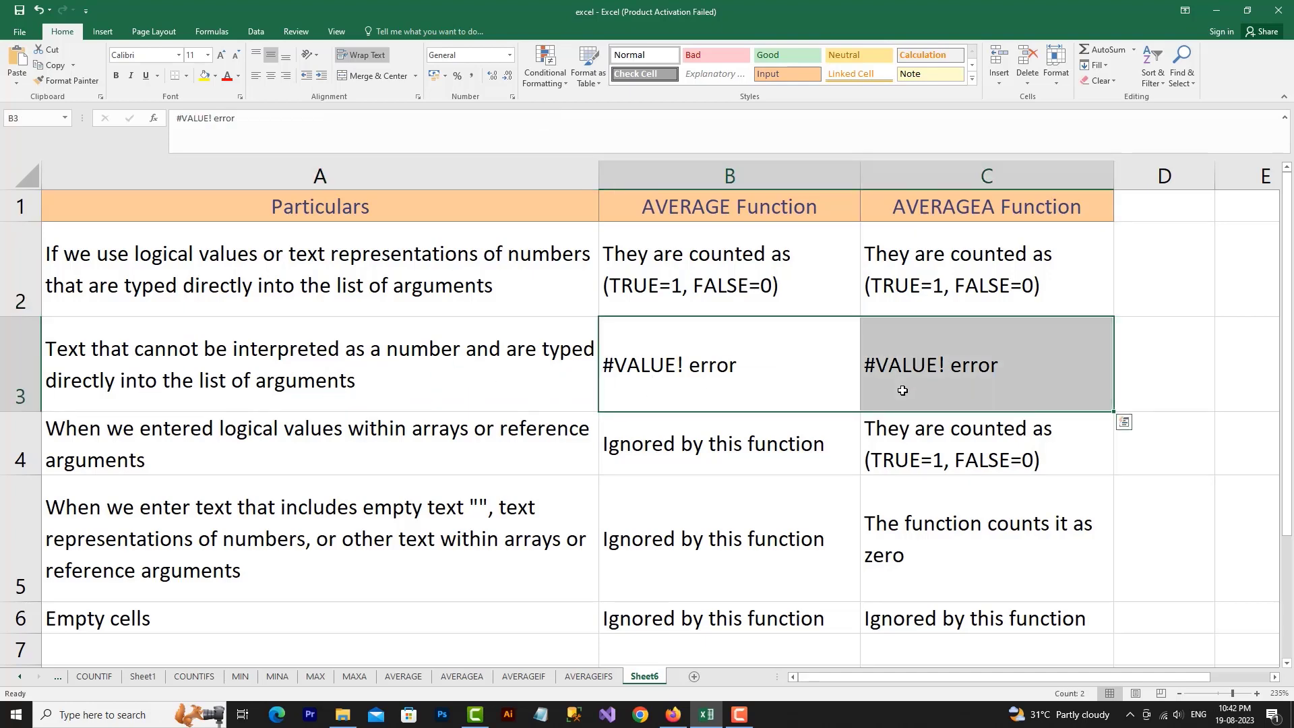
pyautogui.scroll(-2, 902, 390)
pyautogui.scroll(2, 902, 391)
pyautogui.click(157, 467)
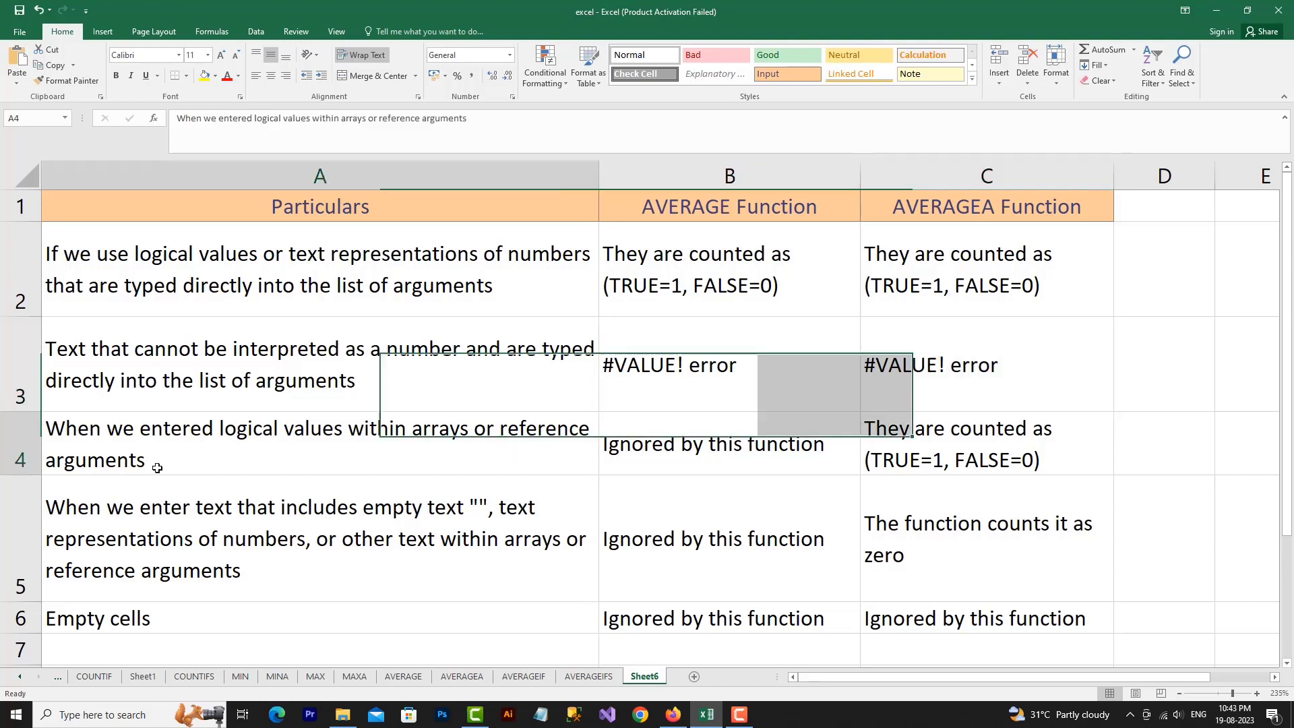
pyautogui.click(643, 453)
pyautogui.click(733, 219)
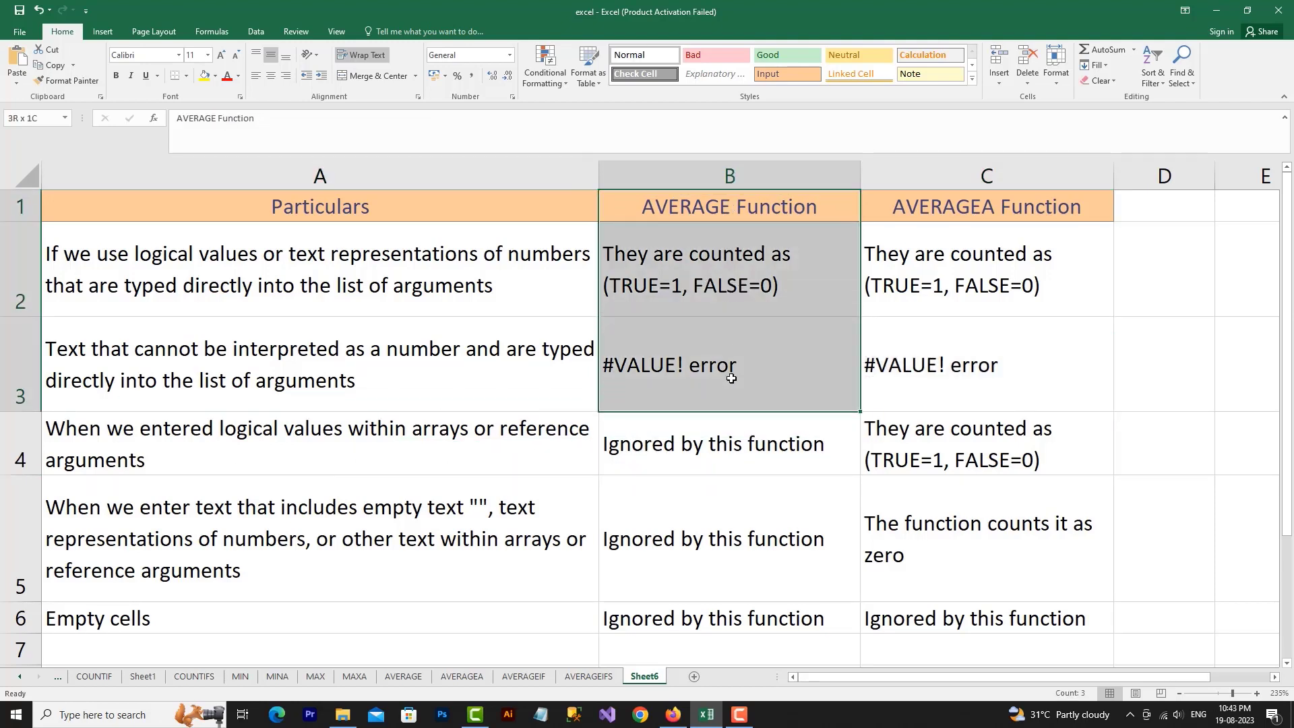
pyautogui.moveTo(734, 221); pyautogui.dragTo(736, 424)
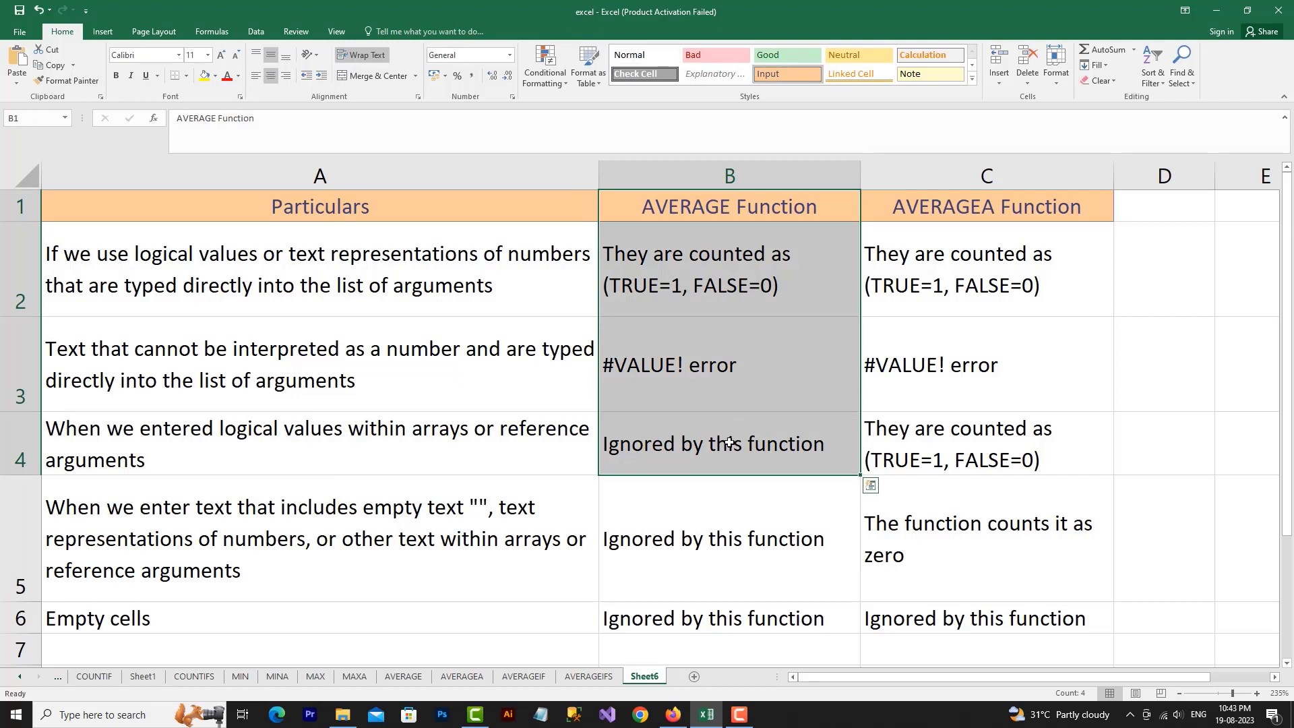
pyautogui.click(726, 447)
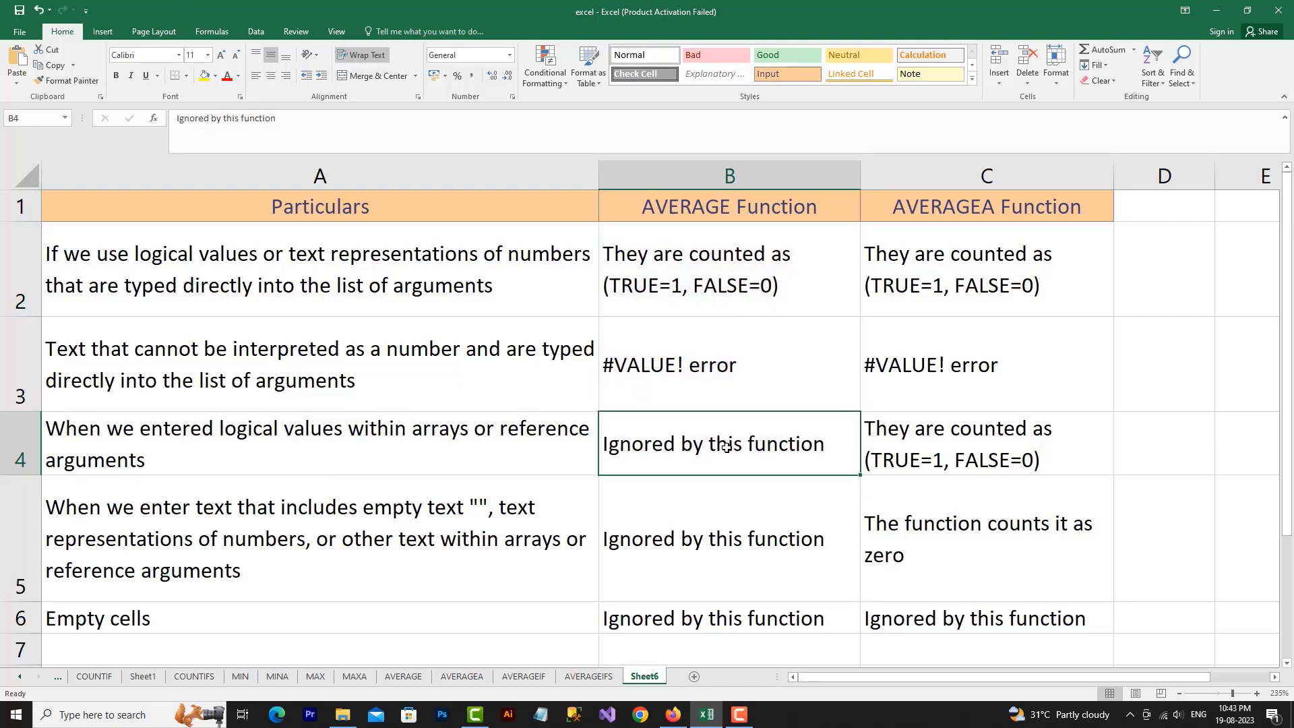
pyautogui.click(993, 444)
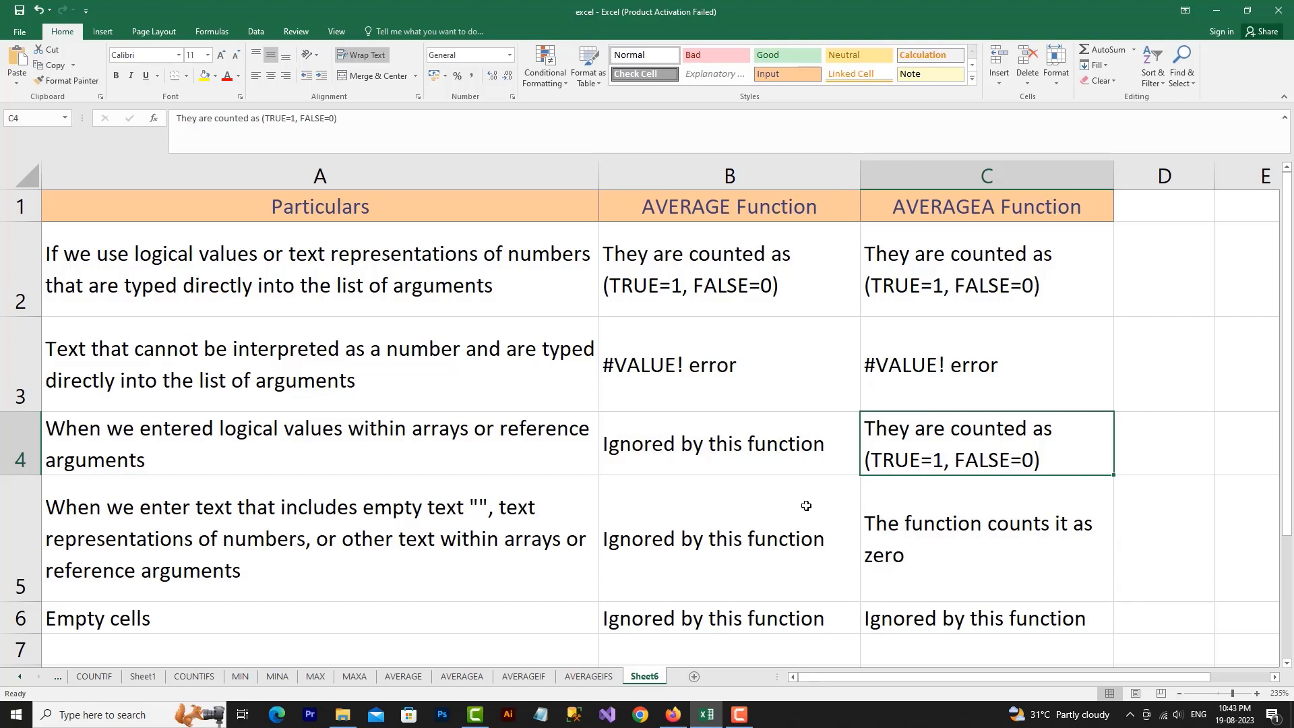
pyautogui.click(723, 440)
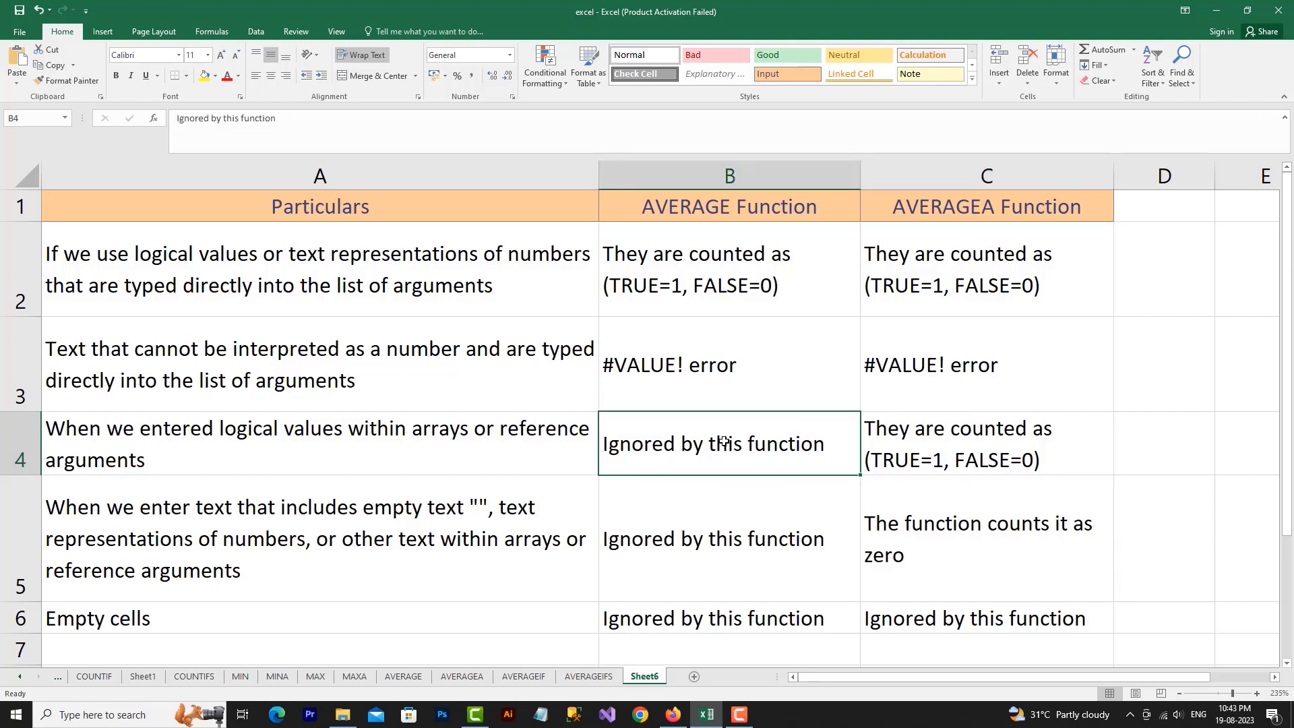
pyautogui.click(971, 462)
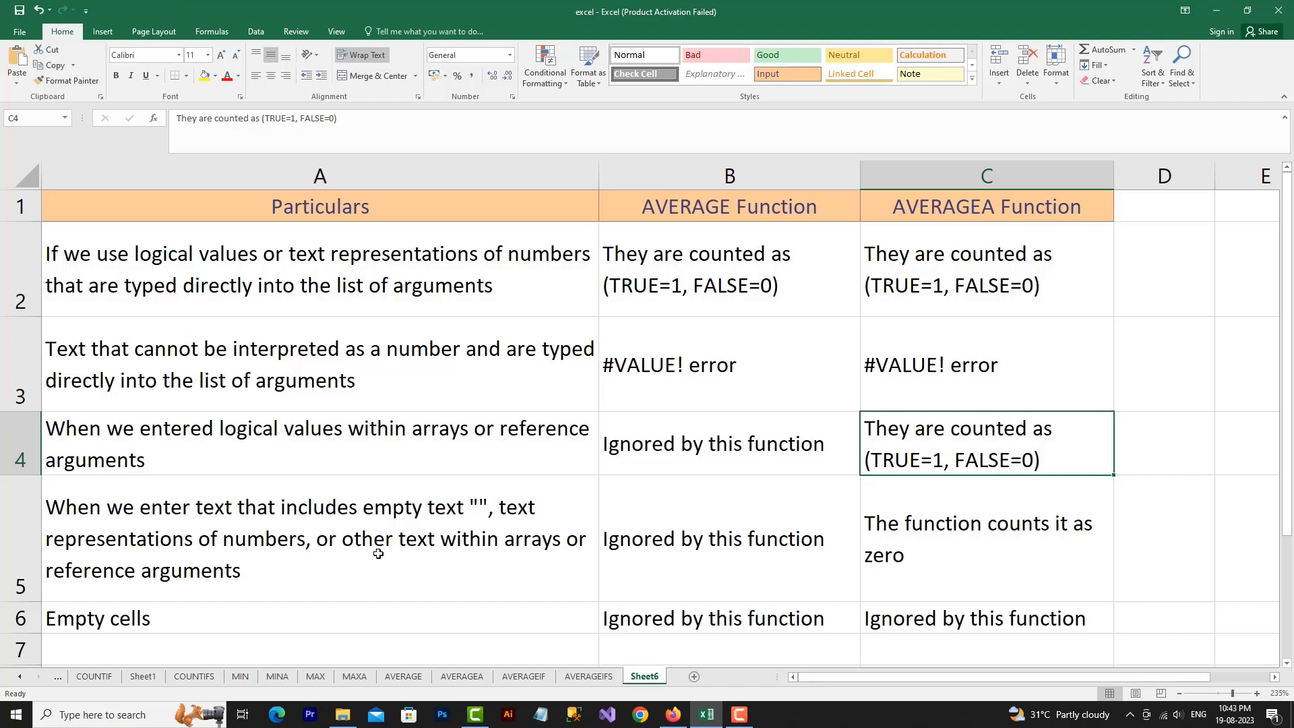
pyautogui.click(180, 590)
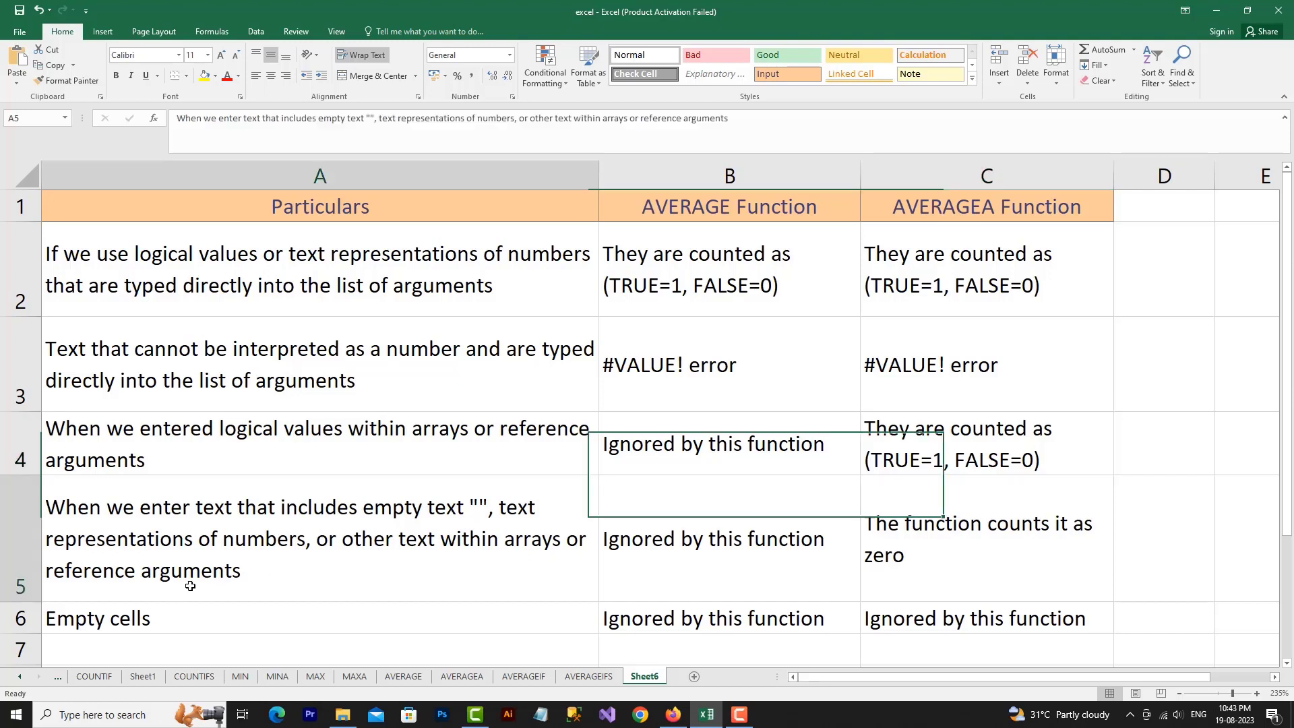
pyautogui.click(721, 536)
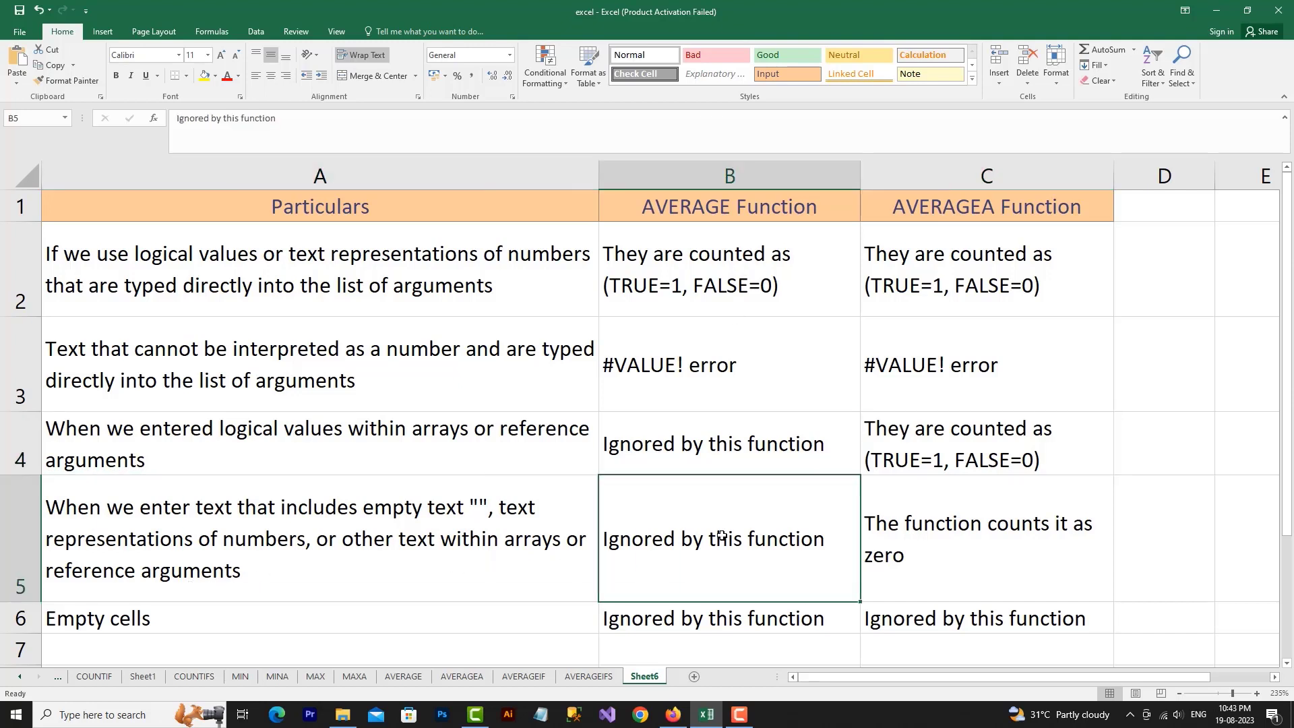
pyautogui.click(965, 541)
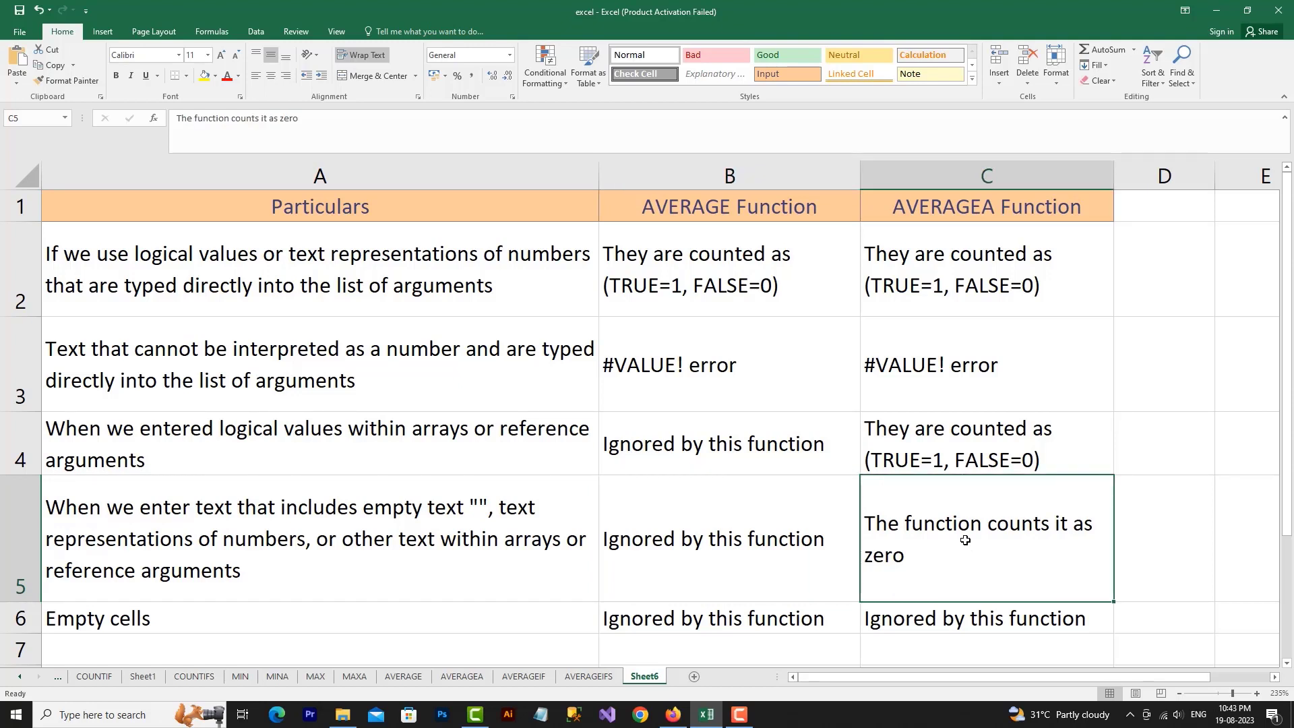
pyautogui.click(335, 616)
pyautogui.click(758, 622)
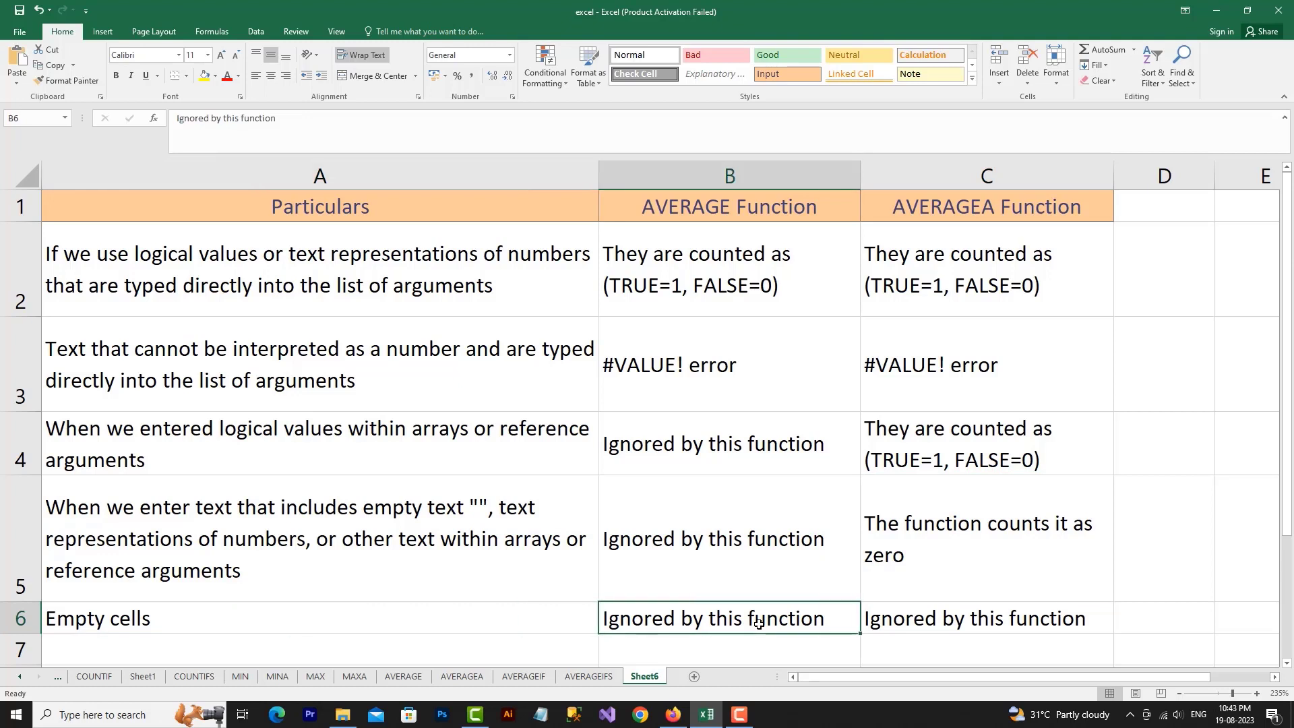
pyautogui.click(958, 627)
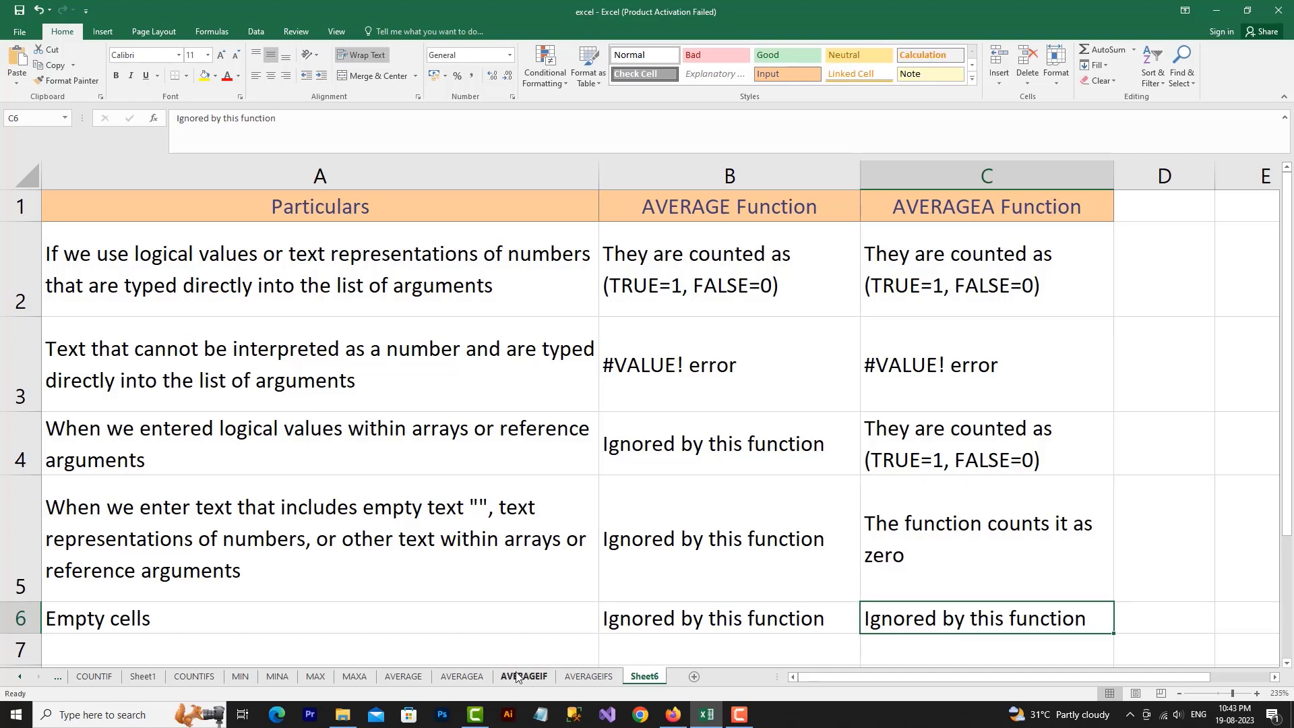
# - Return to the AVERAGEA sheet, widen column A, and delete the old 4.28571 result in C14
pyautogui.click(462, 676)
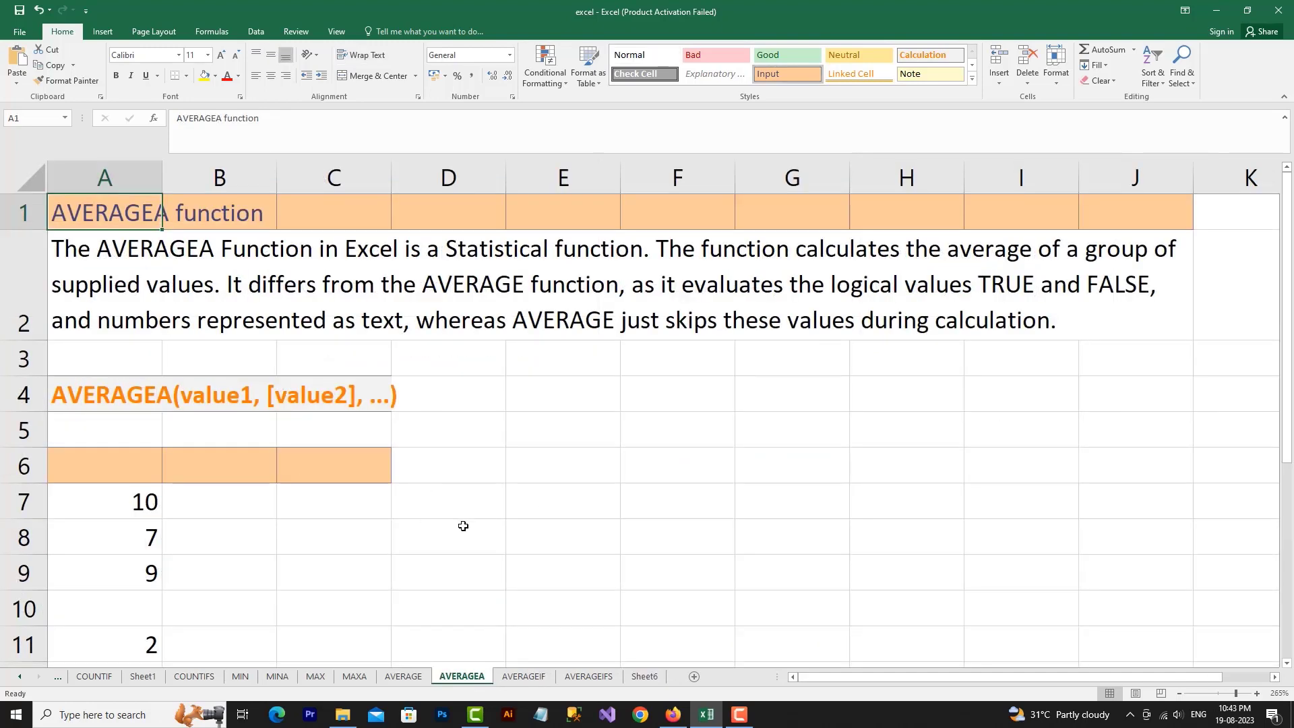
pyautogui.scroll(-1, 463, 526)
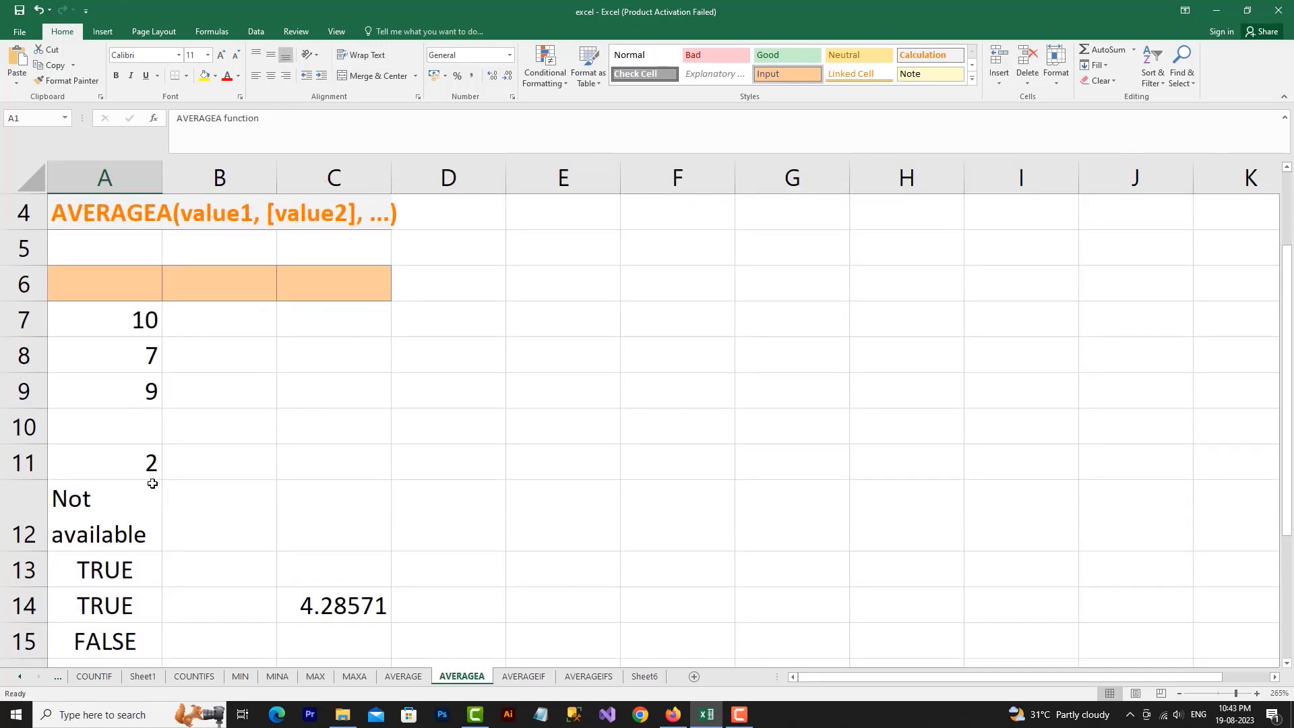
pyautogui.moveTo(162, 168); pyautogui.dragTo(223, 167)
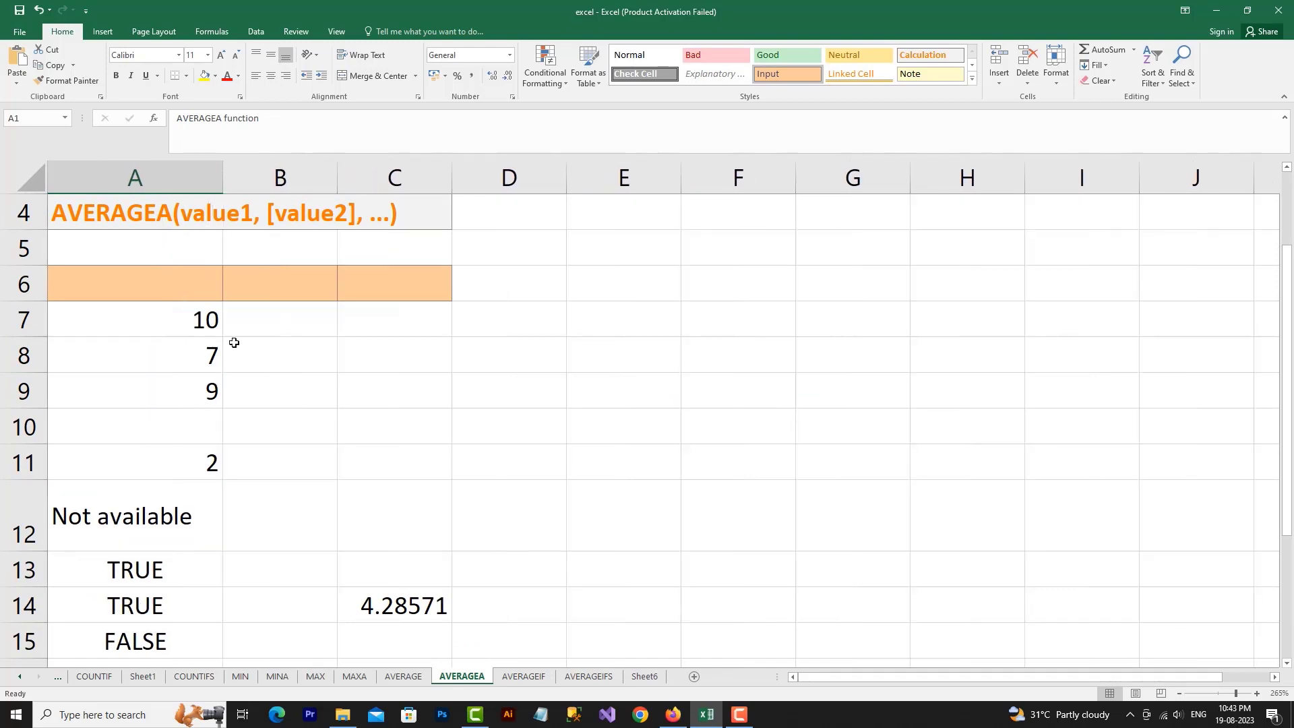
pyautogui.click(228, 431)
pyautogui.moveTo(211, 326); pyautogui.dragTo(202, 637)
pyautogui.click(199, 426)
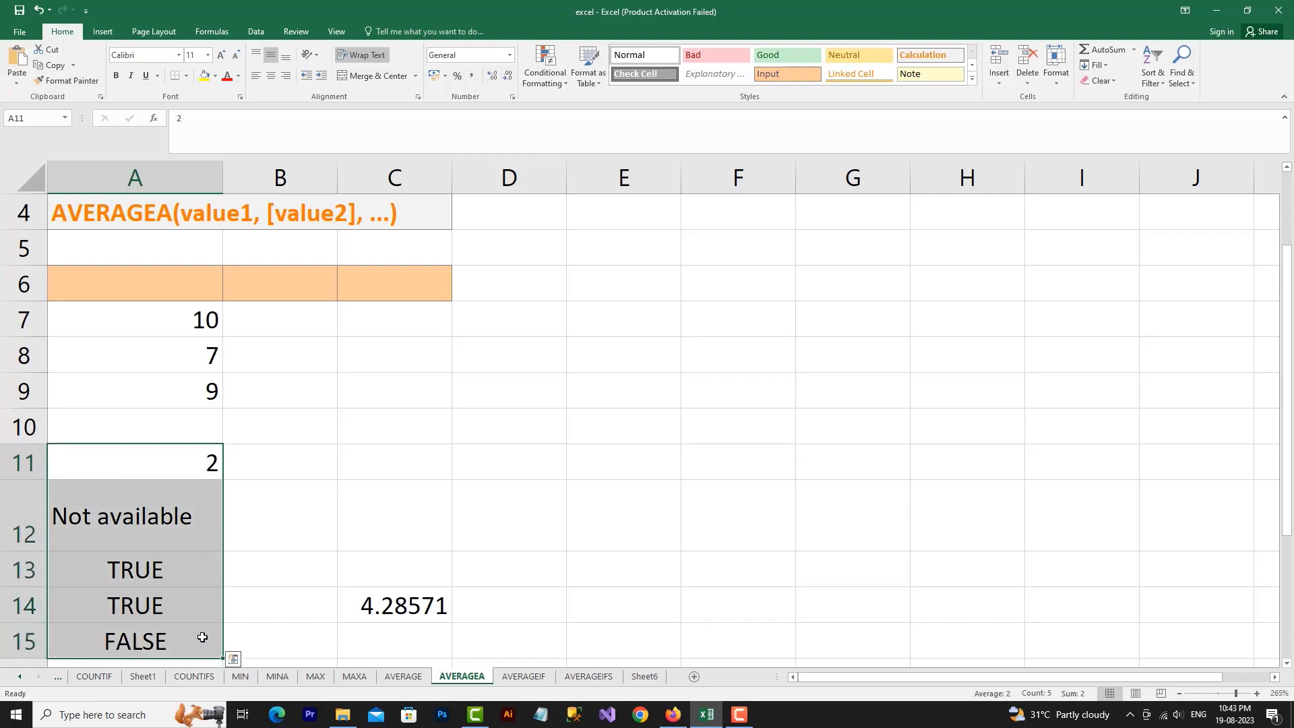
pyautogui.click(398, 606)
pyautogui.press('Delete')
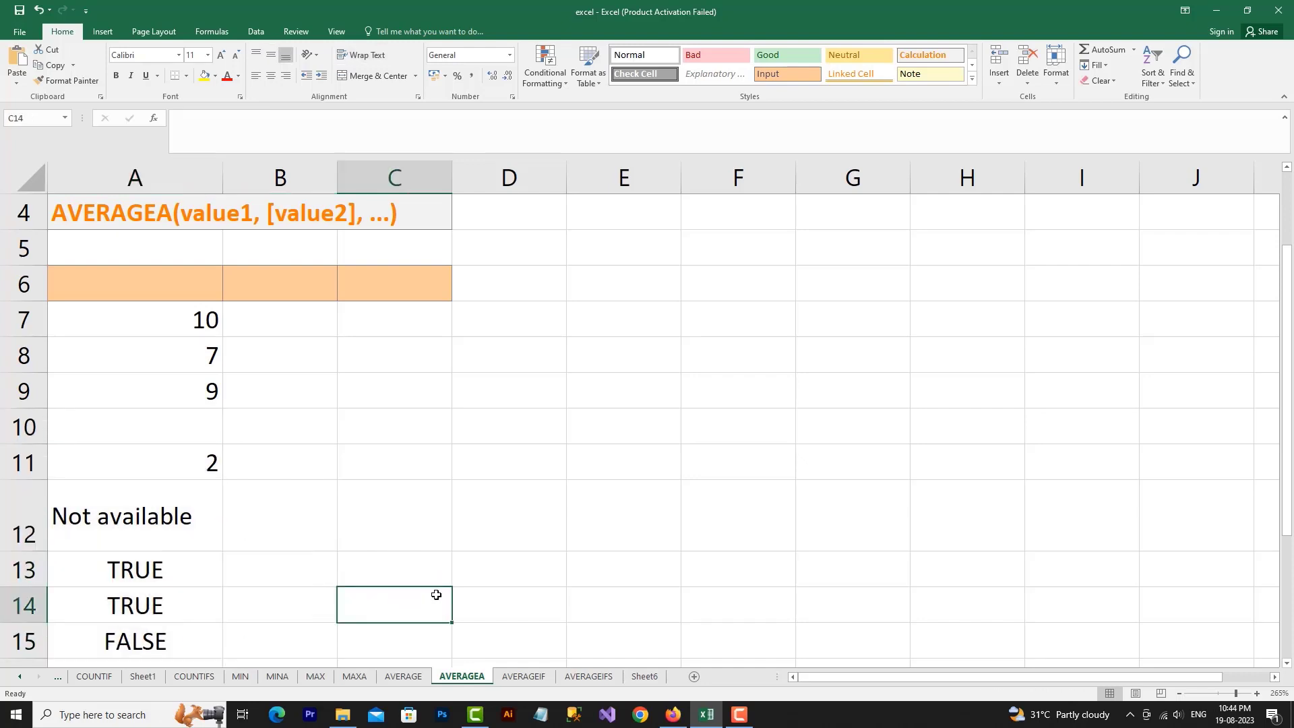
pyautogui.click(521, 509)
# - Enter =AVERAGE over the column A sample data in E7, returning 7
pyautogui.click(620, 327)
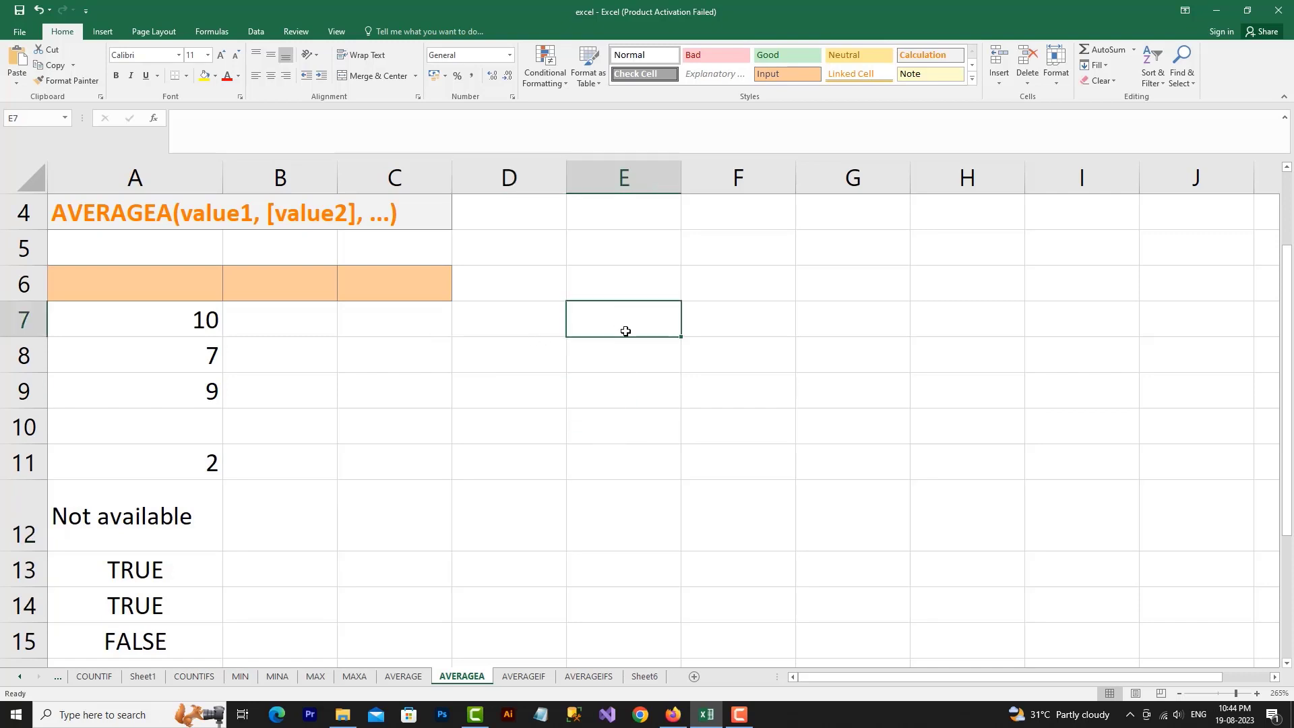
pyautogui.write('=AVE')
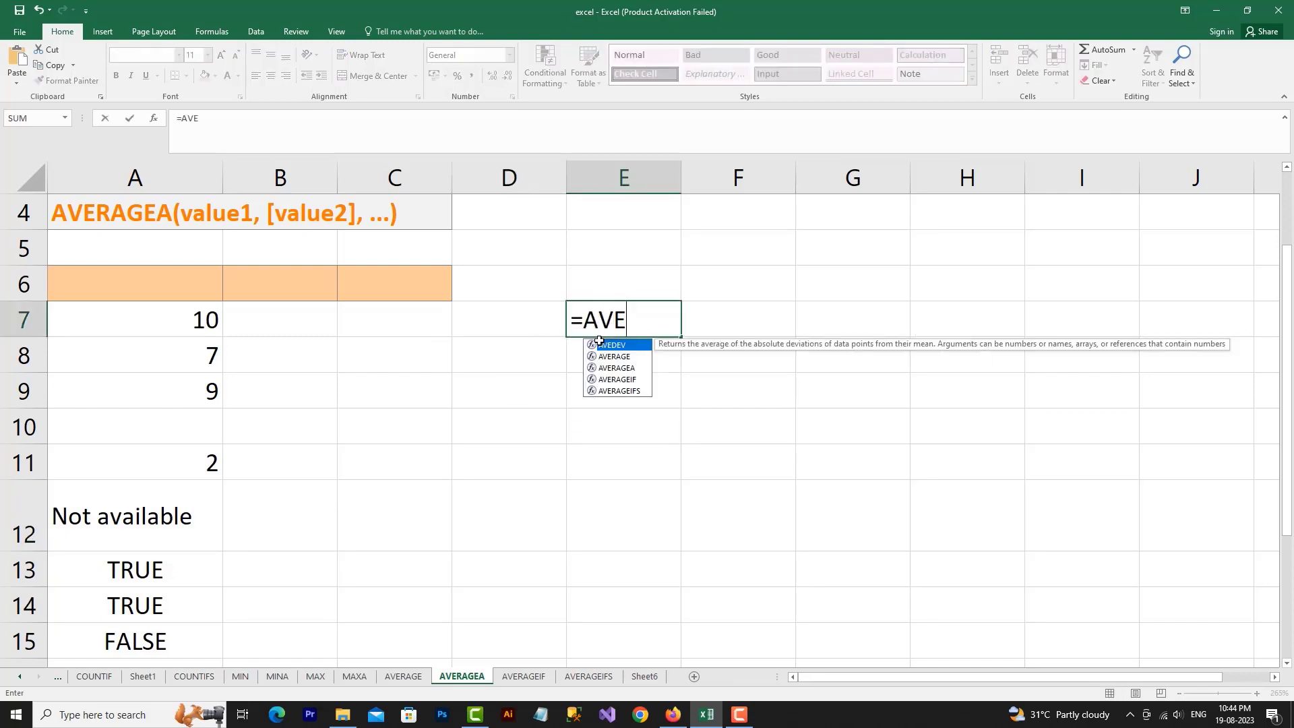
pyautogui.write('RAGE')
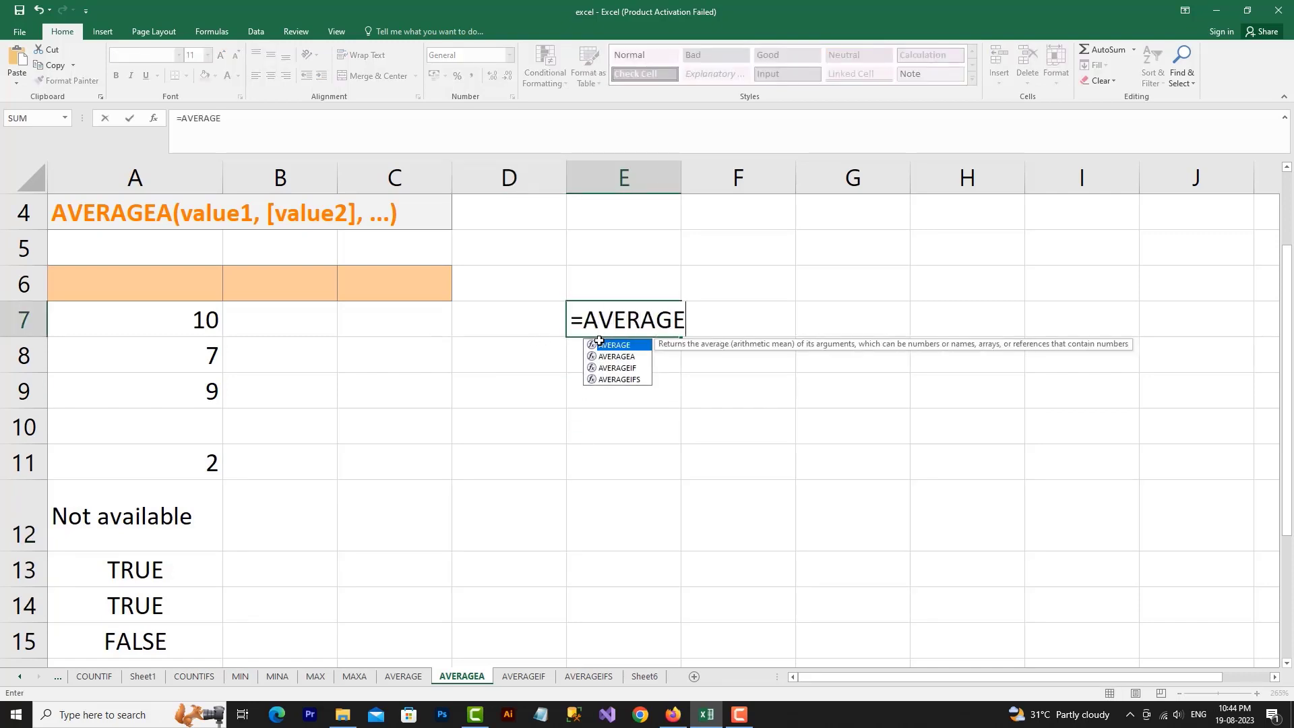
pyautogui.doubleClick(598, 342)
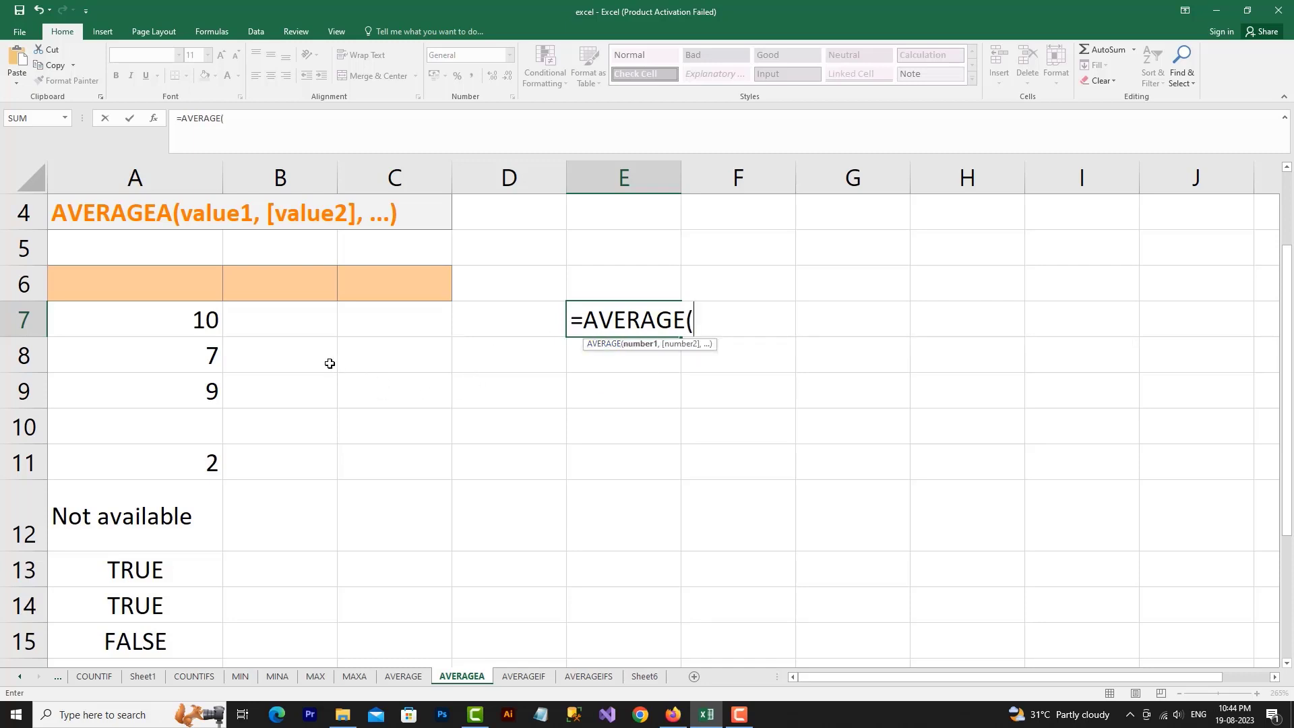
pyautogui.moveTo(214, 322); pyautogui.dragTo(186, 637)
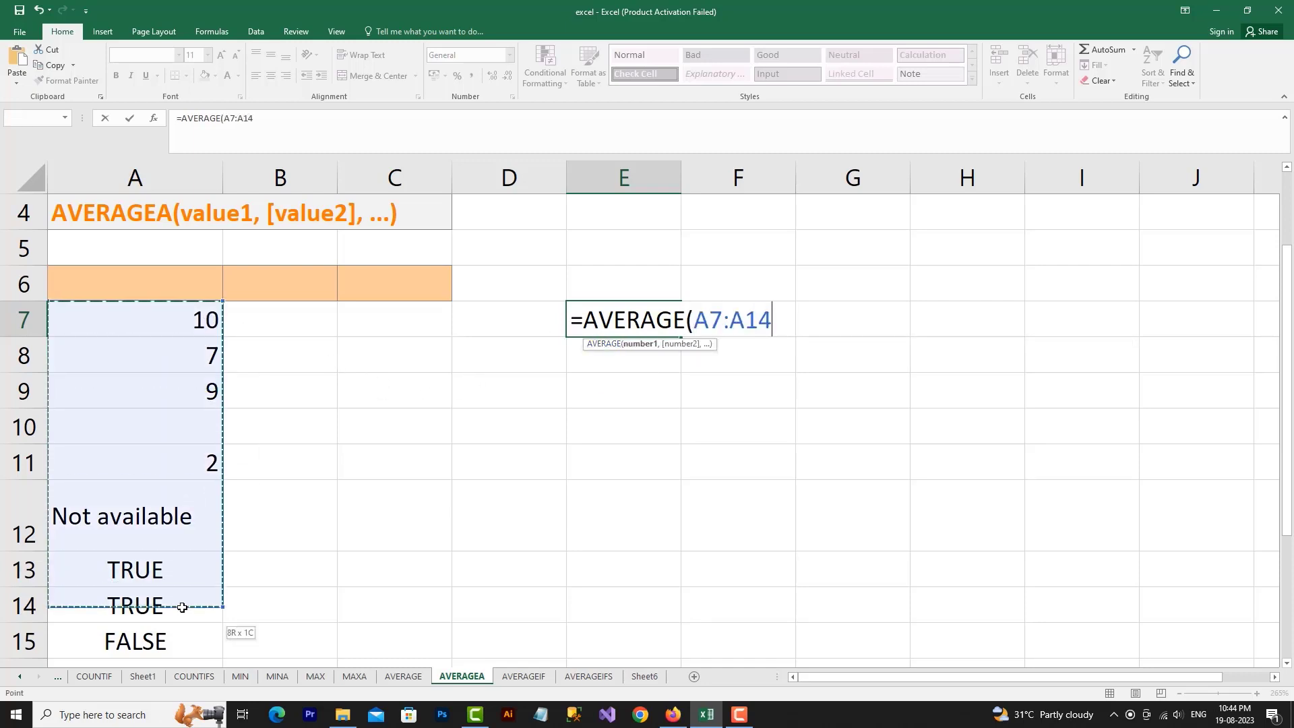
pyautogui.press('Return')
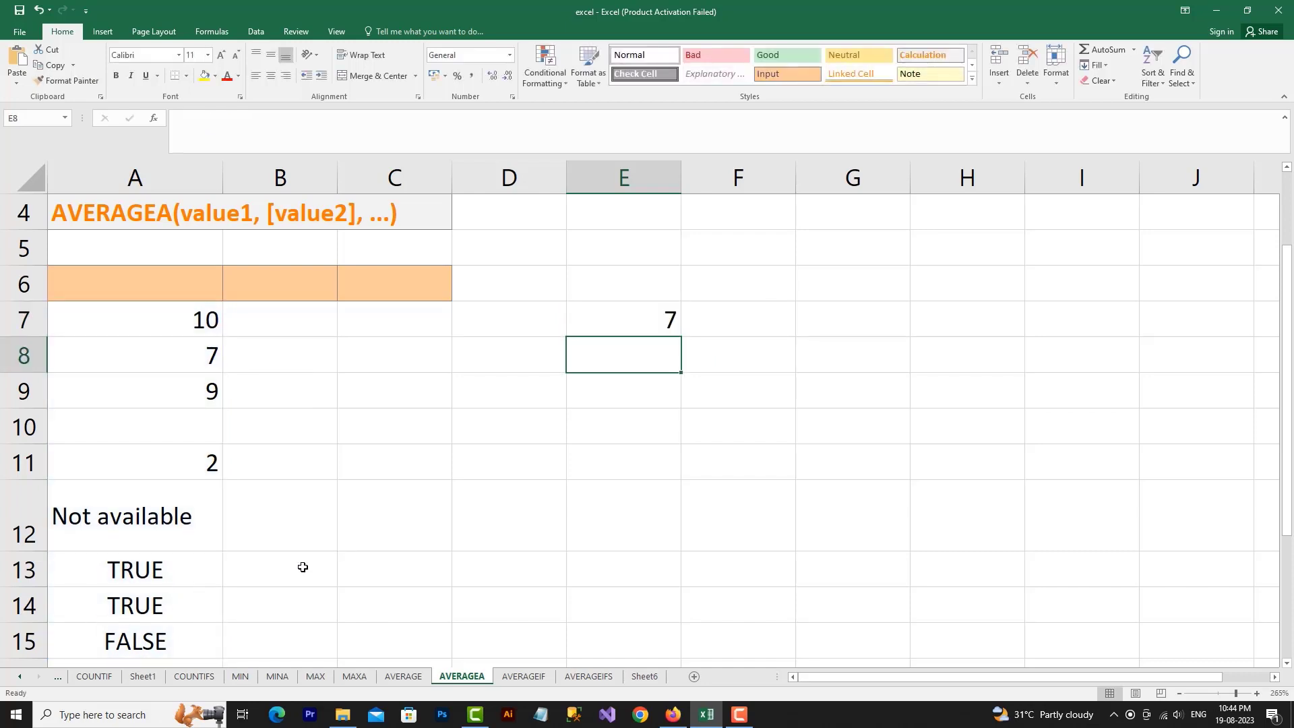
# - Enter =AVERAGEA(A7:A15) in E8, giving 3.75
pyautogui.write('=AVE')
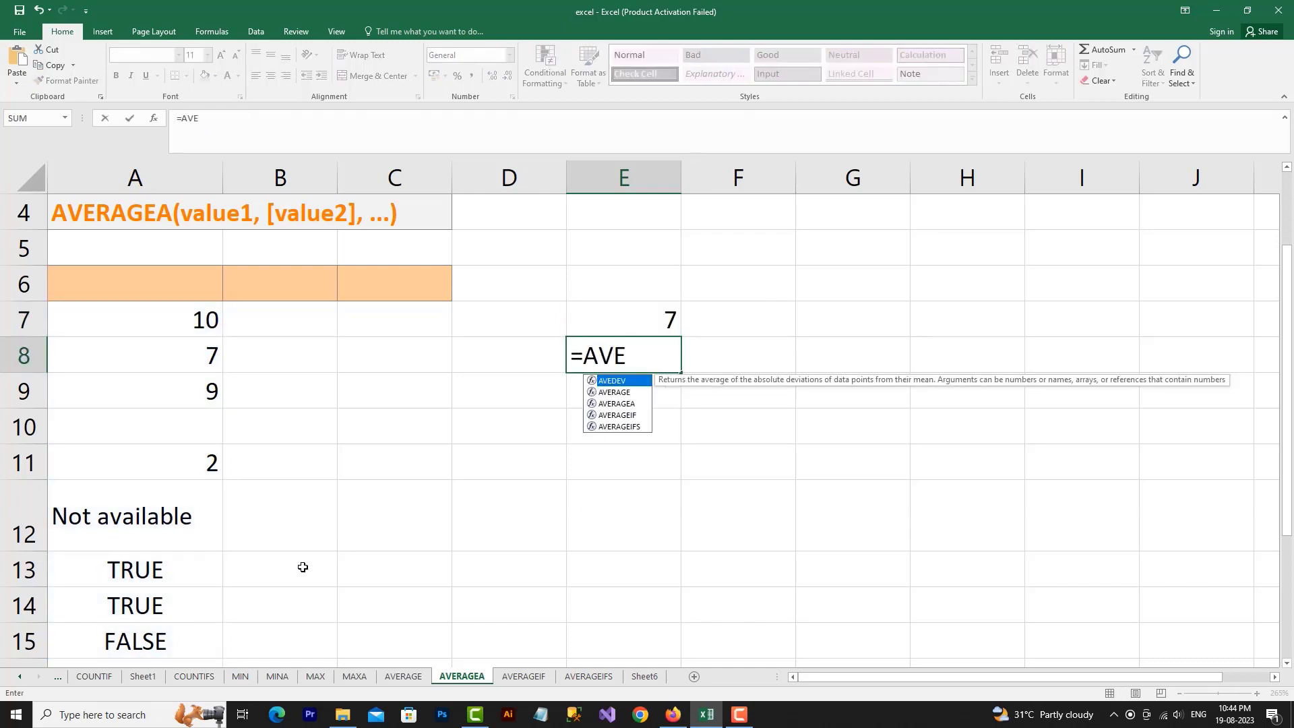
pyautogui.press('Return')
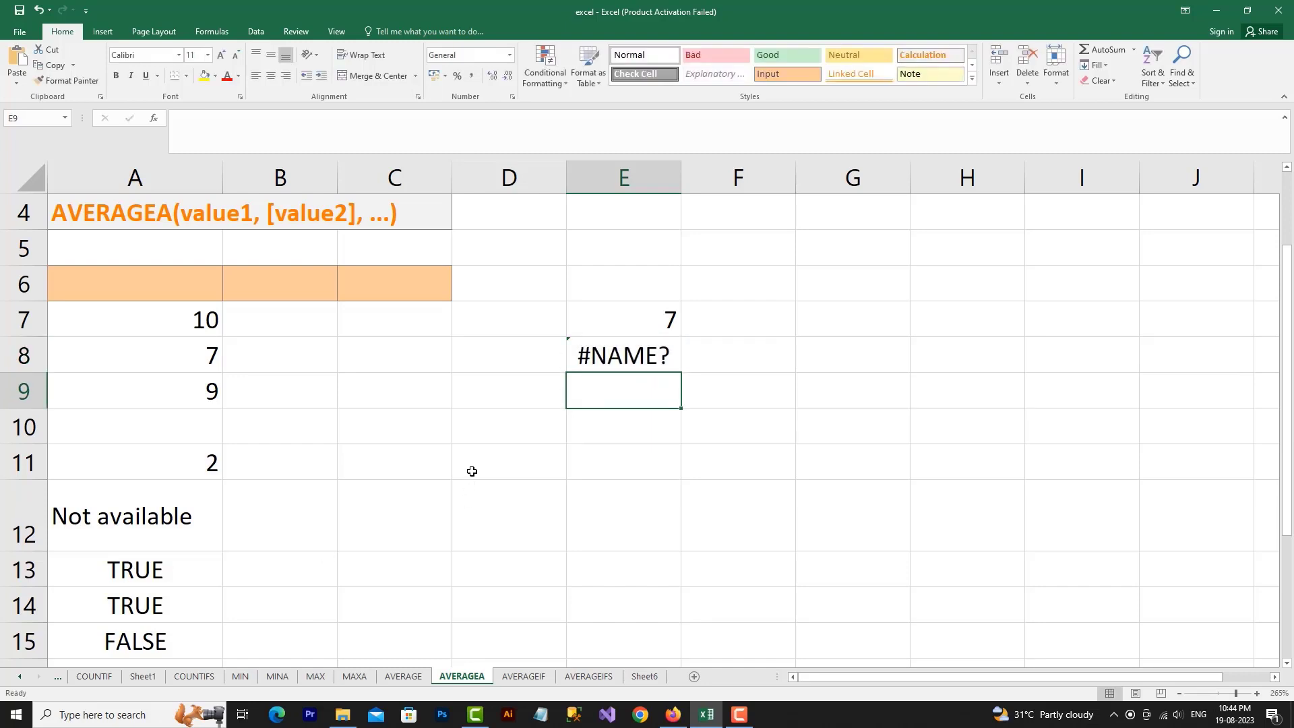
pyautogui.doubleClick(633, 364)
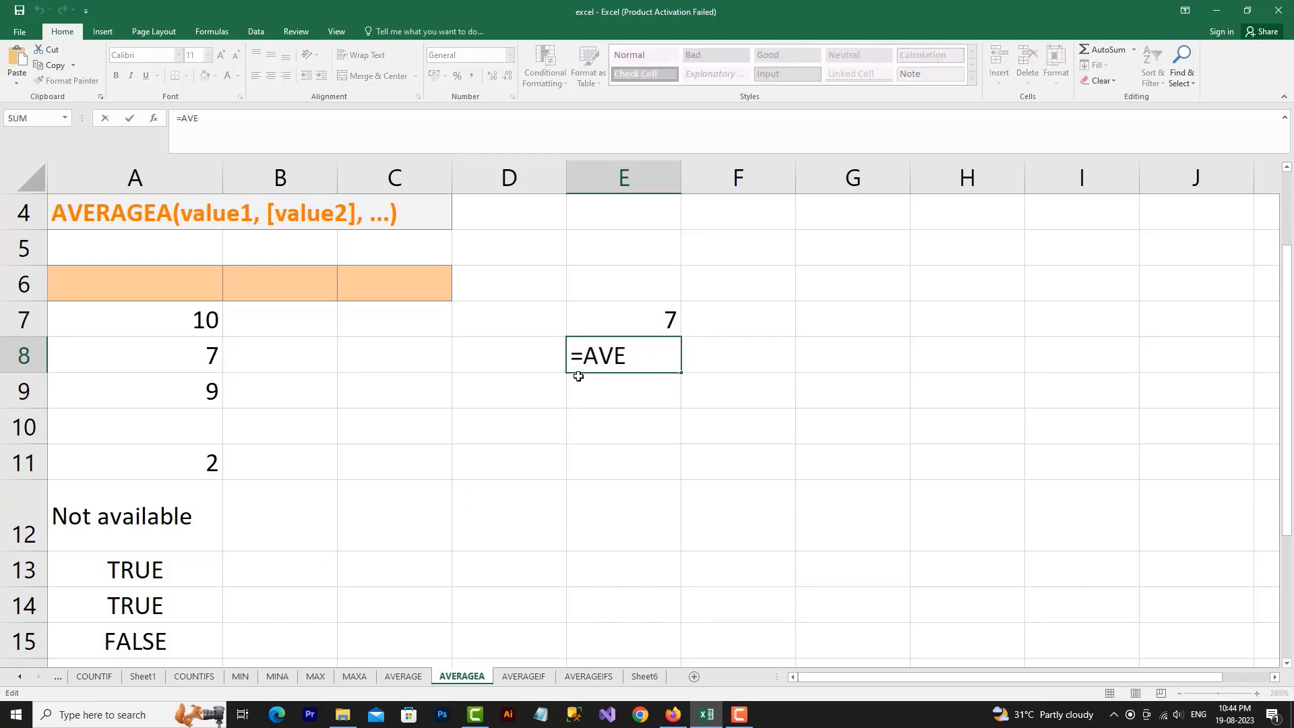
pyautogui.write('RAGEA')
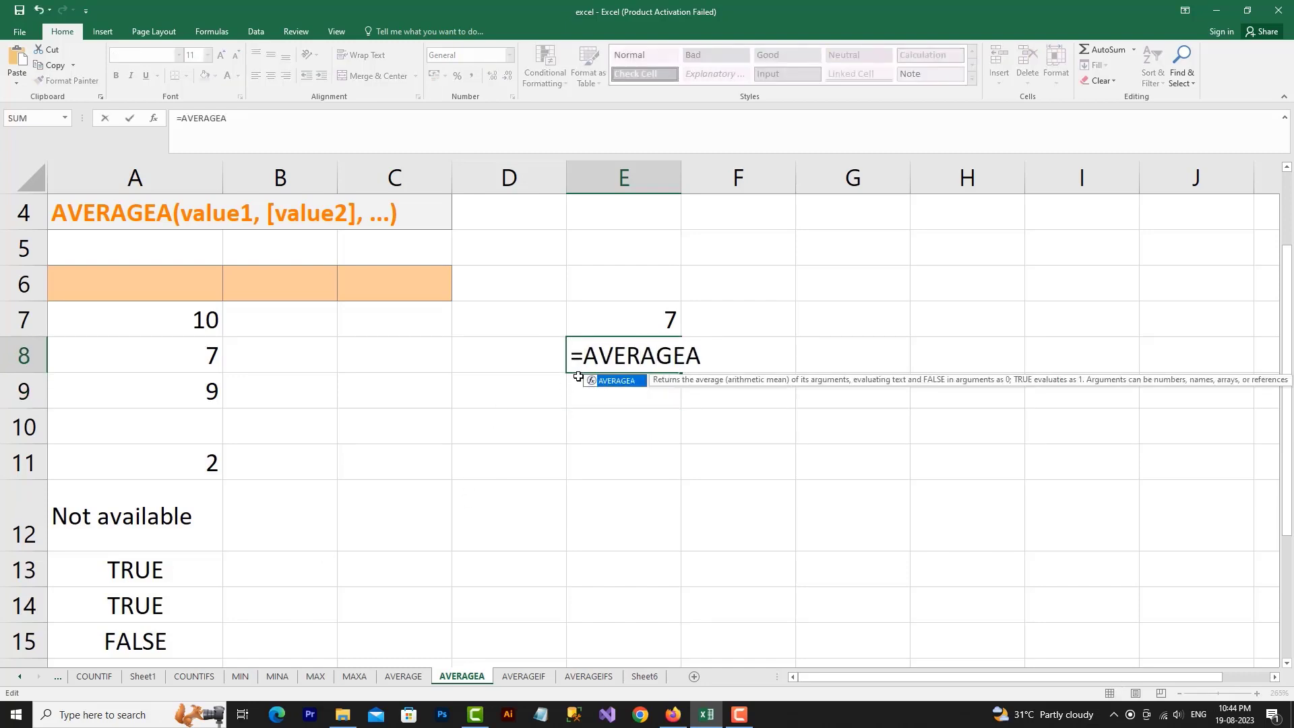
pyautogui.write('(')
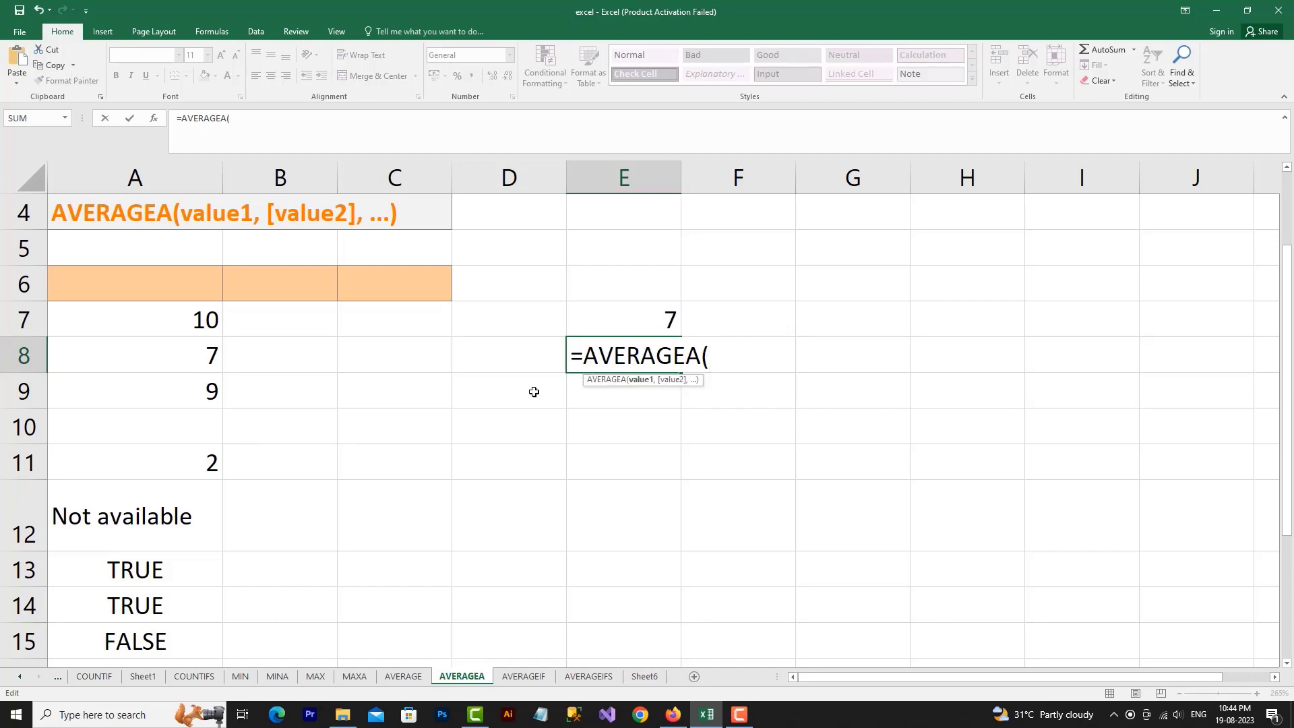
pyautogui.moveTo(173, 322); pyautogui.dragTo(134, 641)
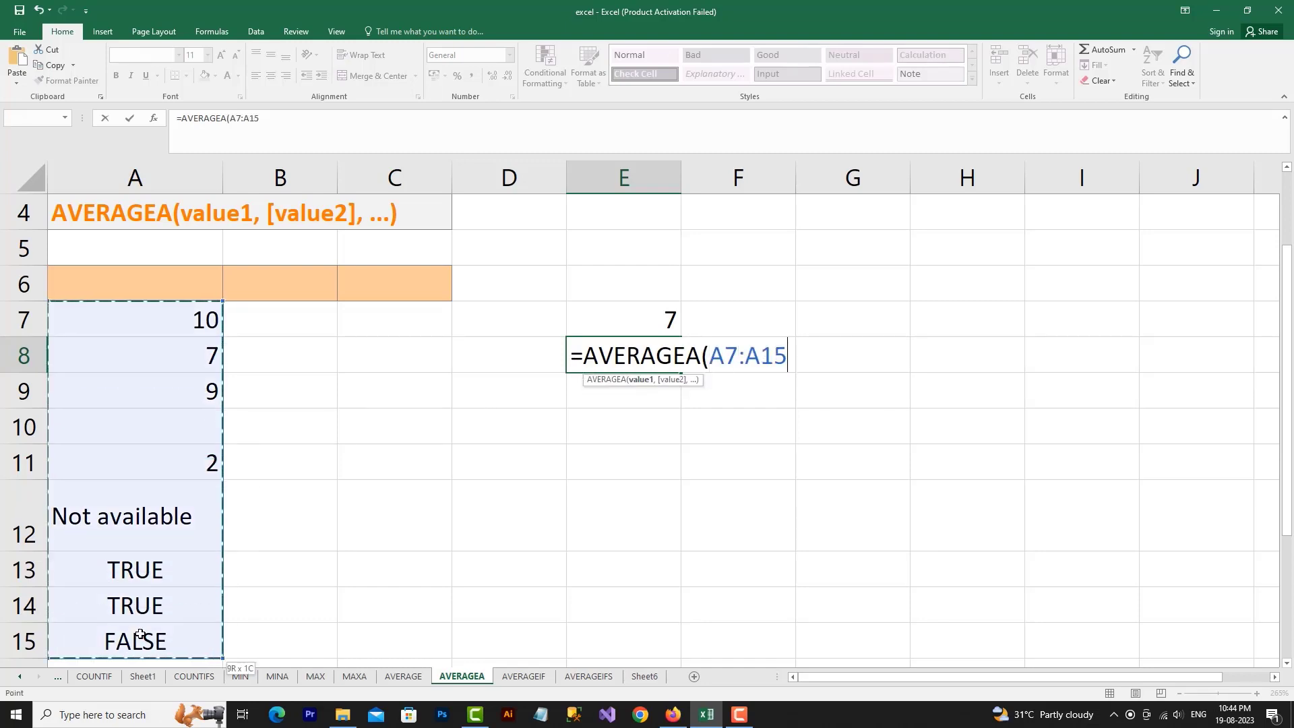
pyautogui.press('Return')
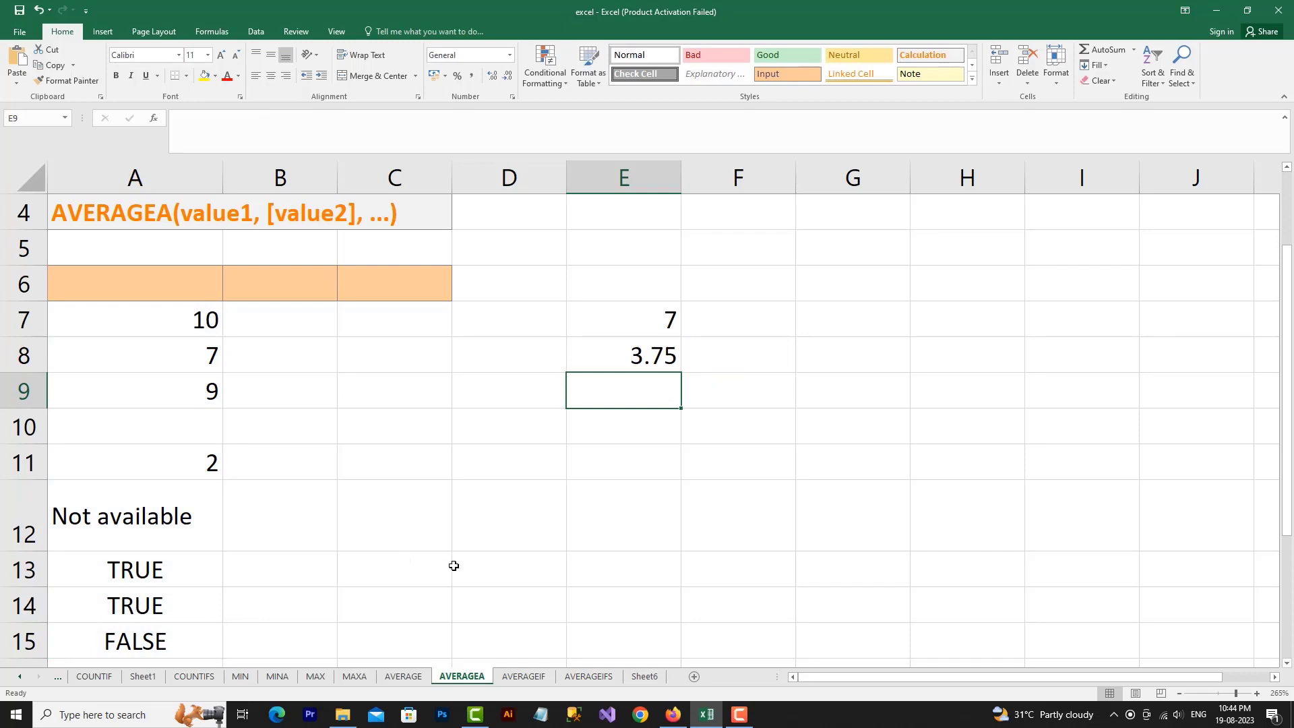
# - Enter =AVERAGE(A7:A11) in D7, which also returns 7
pyautogui.click(670, 305)
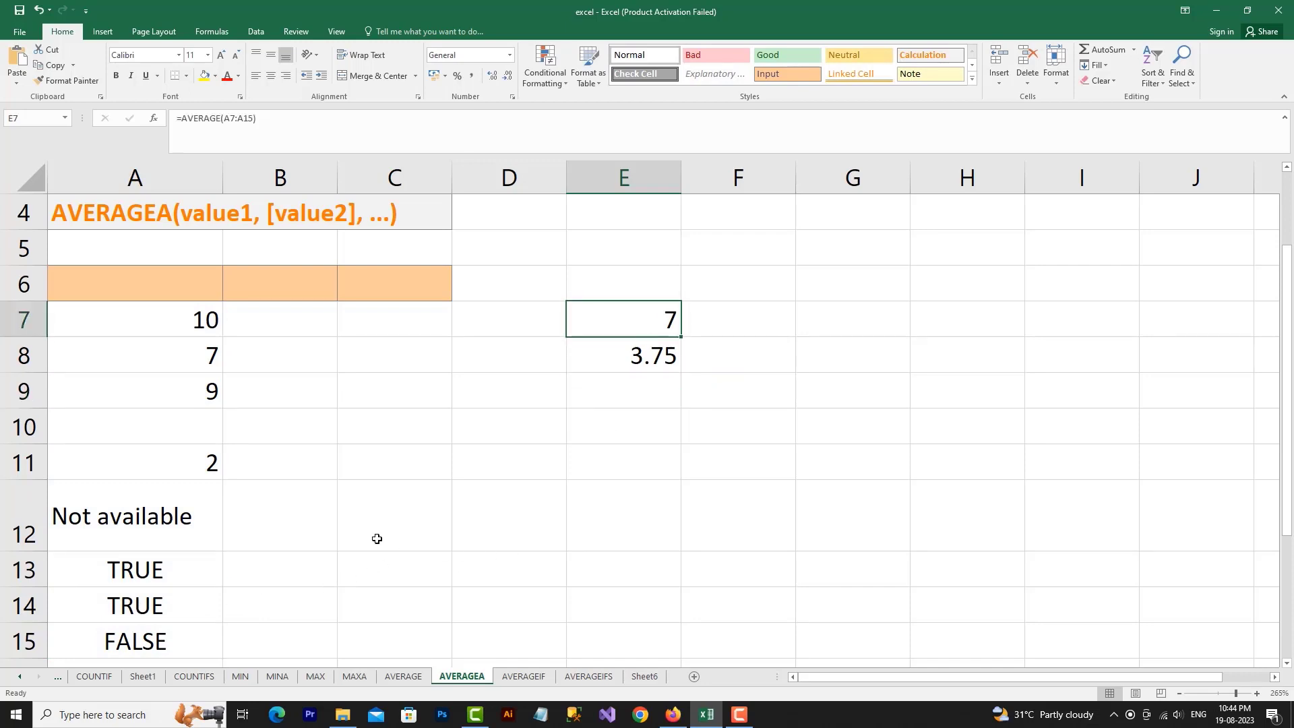
pyautogui.click(199, 335)
pyautogui.moveTo(199, 336); pyautogui.dragTo(205, 472)
pyautogui.click(499, 334)
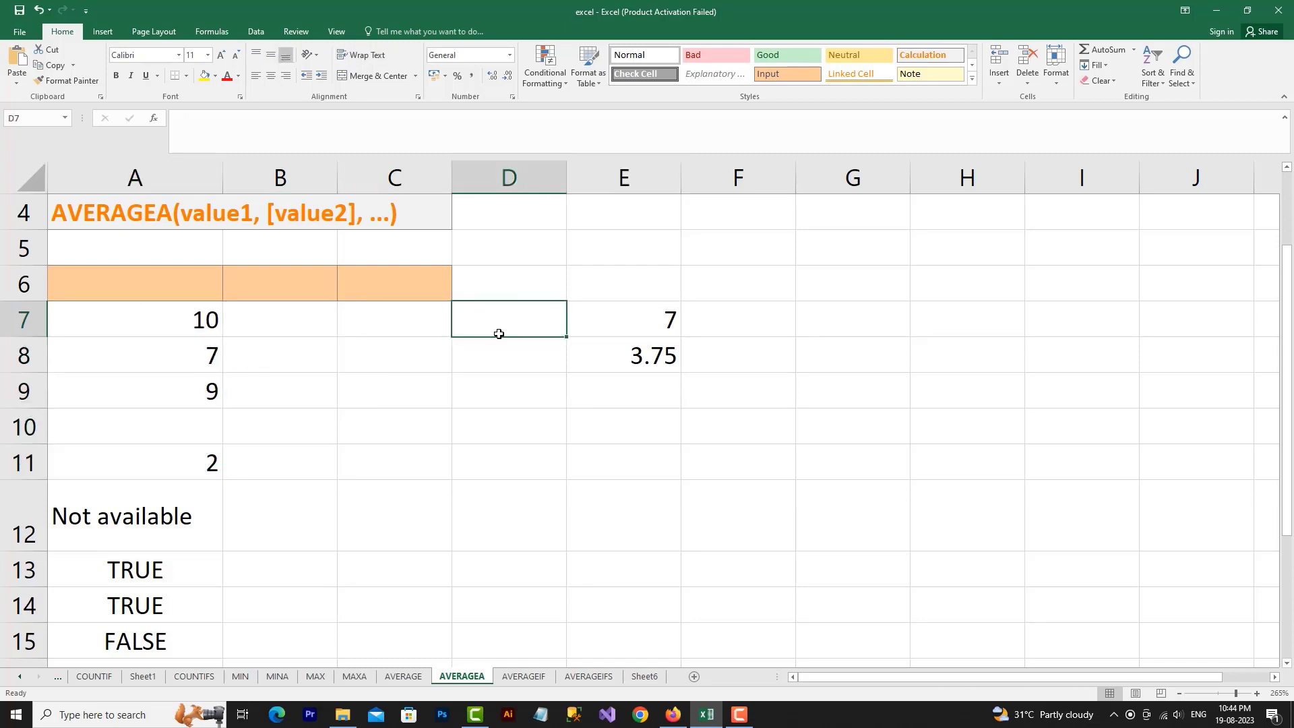
pyautogui.write('=A')
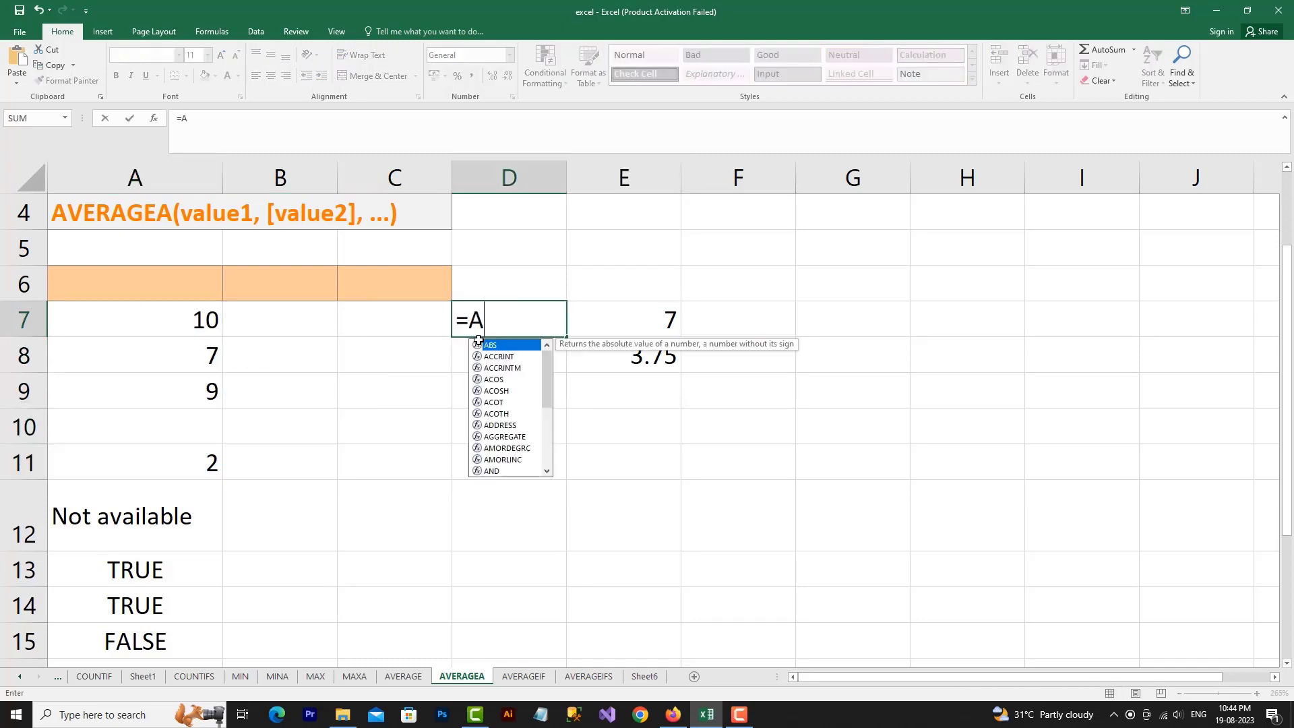
pyautogui.write('VE')
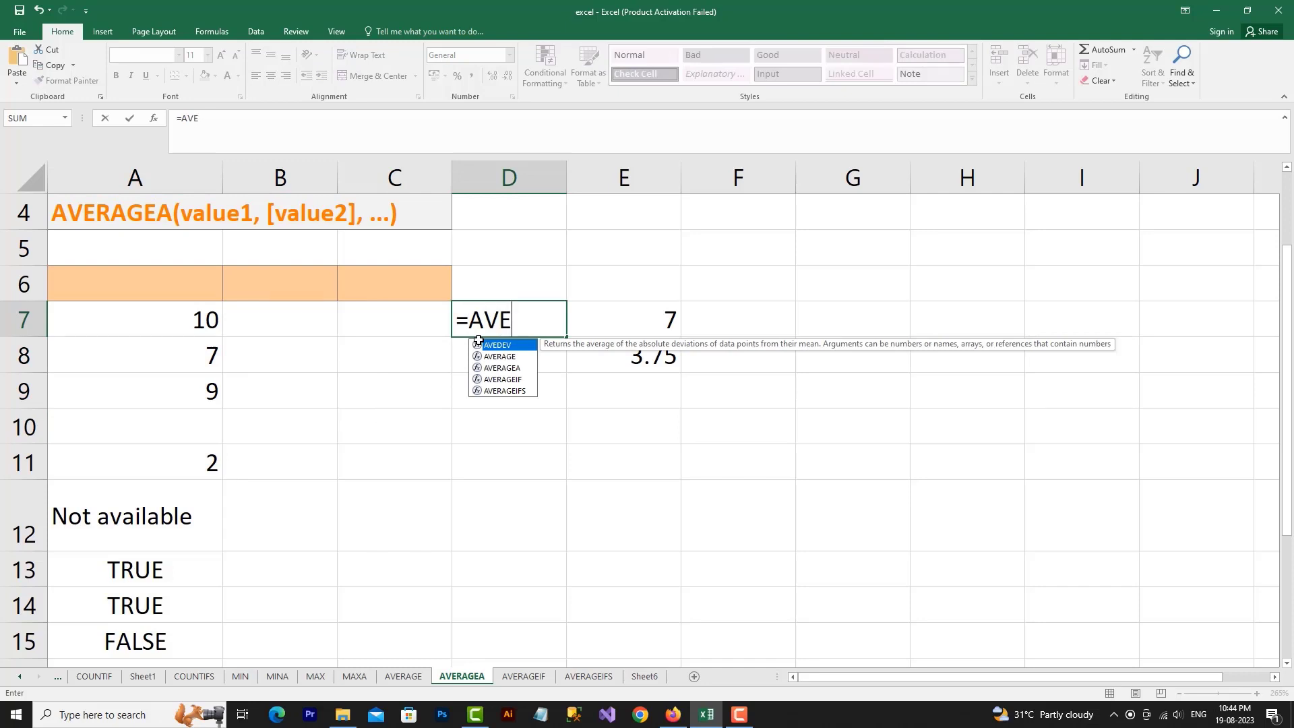
pyautogui.write('RAGE')
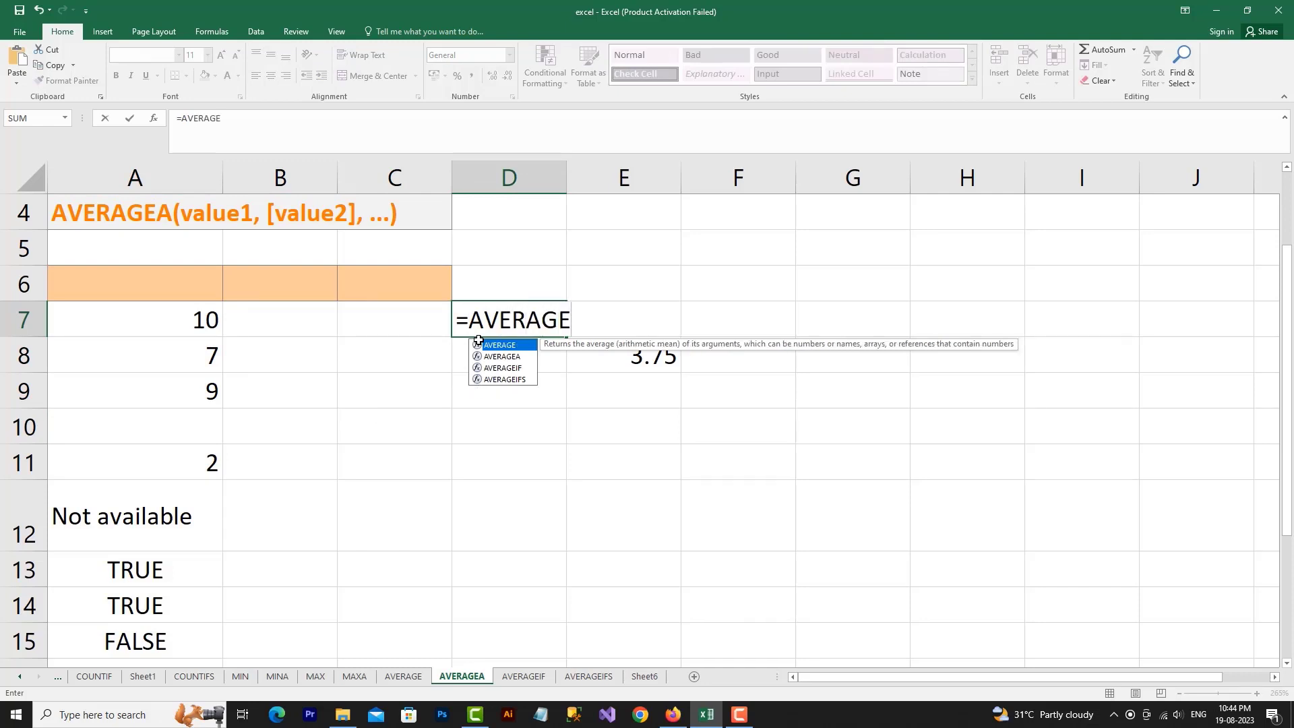
pyautogui.write('(')
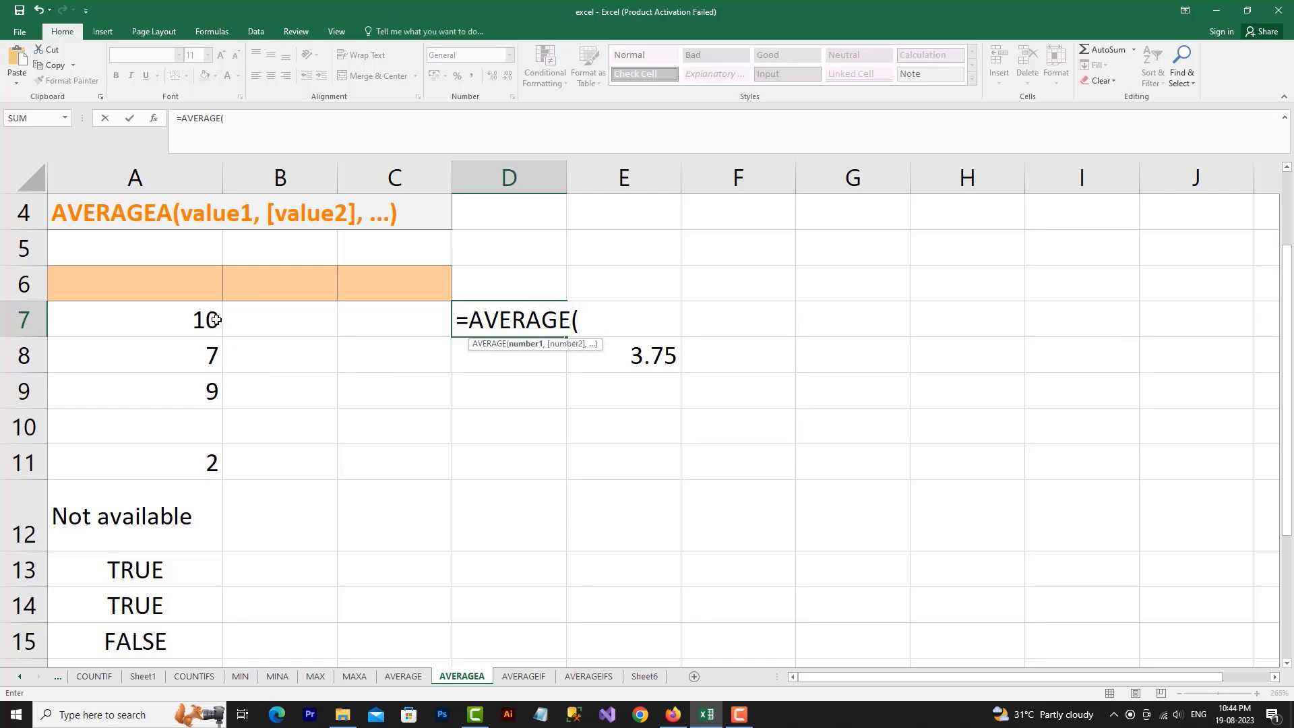
pyautogui.moveTo(209, 321); pyautogui.dragTo(201, 456)
pyautogui.press('Return')
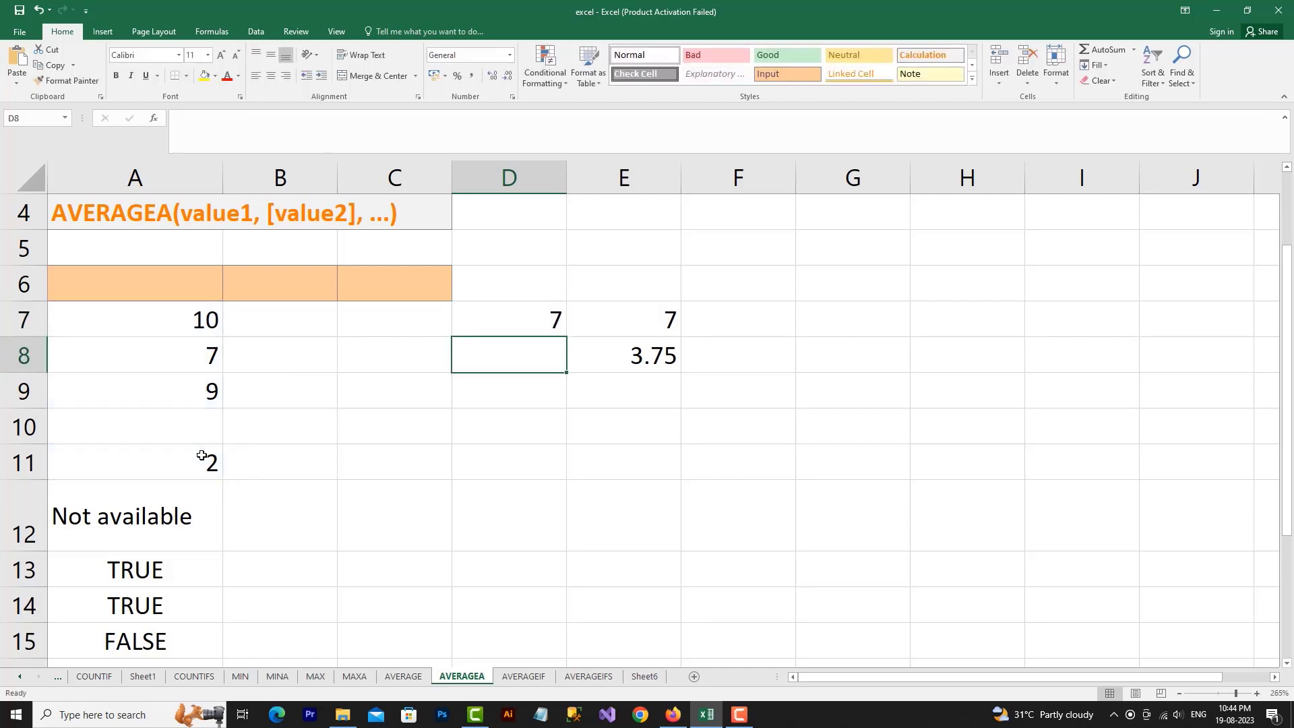
# - Compare the D7 and E7 AVERAGE formulas and confirm A7:A11 has sum 28 and count 4
pyautogui.click(563, 328)
pyautogui.click(648, 327)
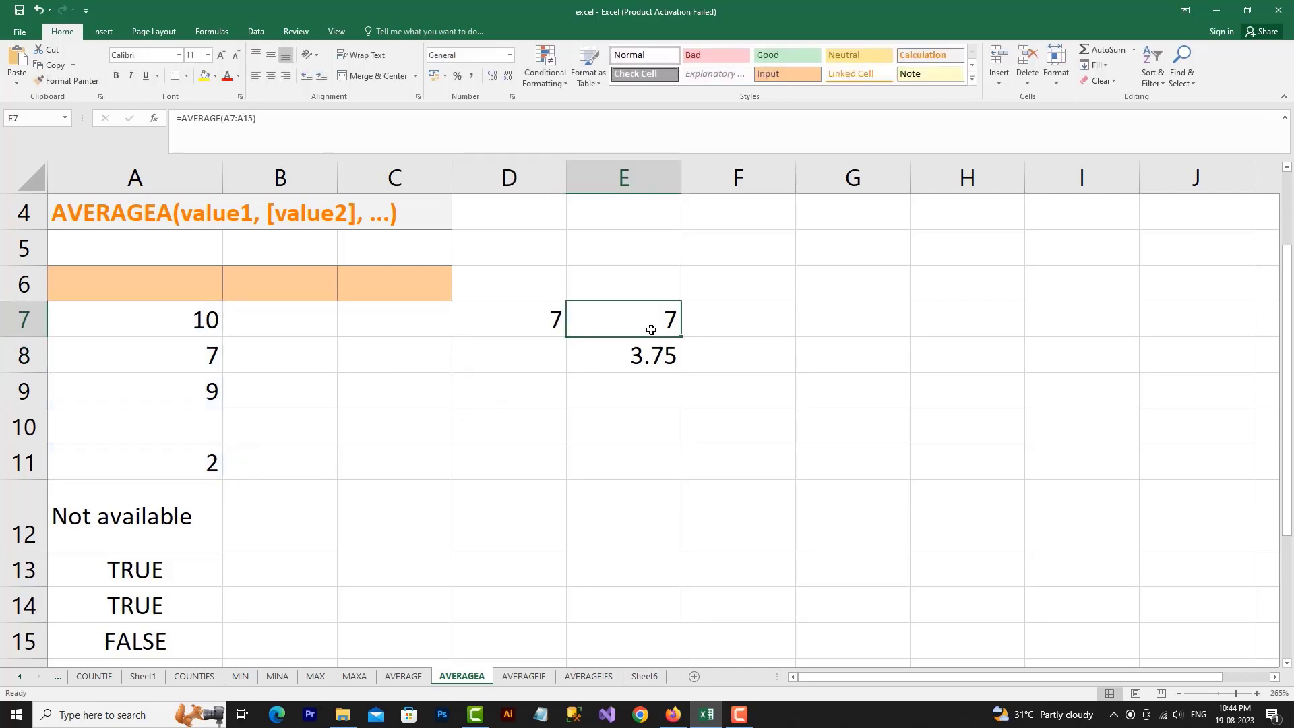
pyautogui.doubleClick(653, 329)
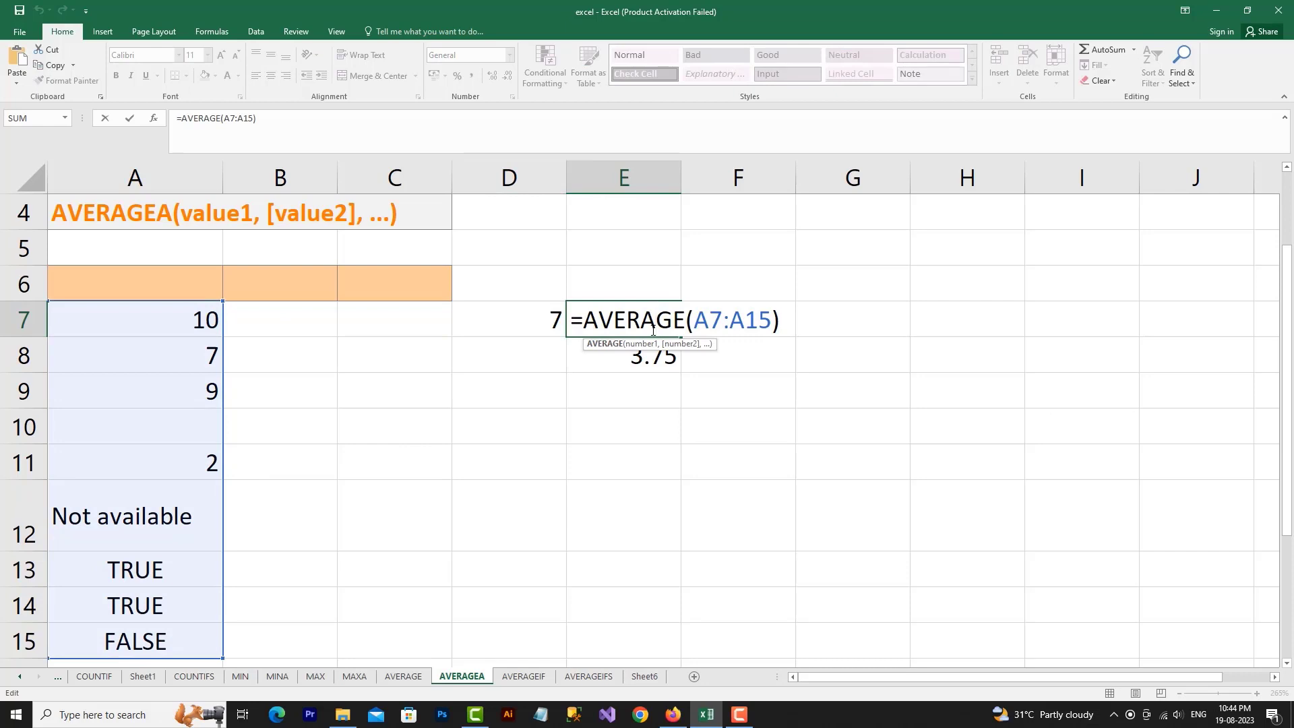
pyautogui.click(630, 389)
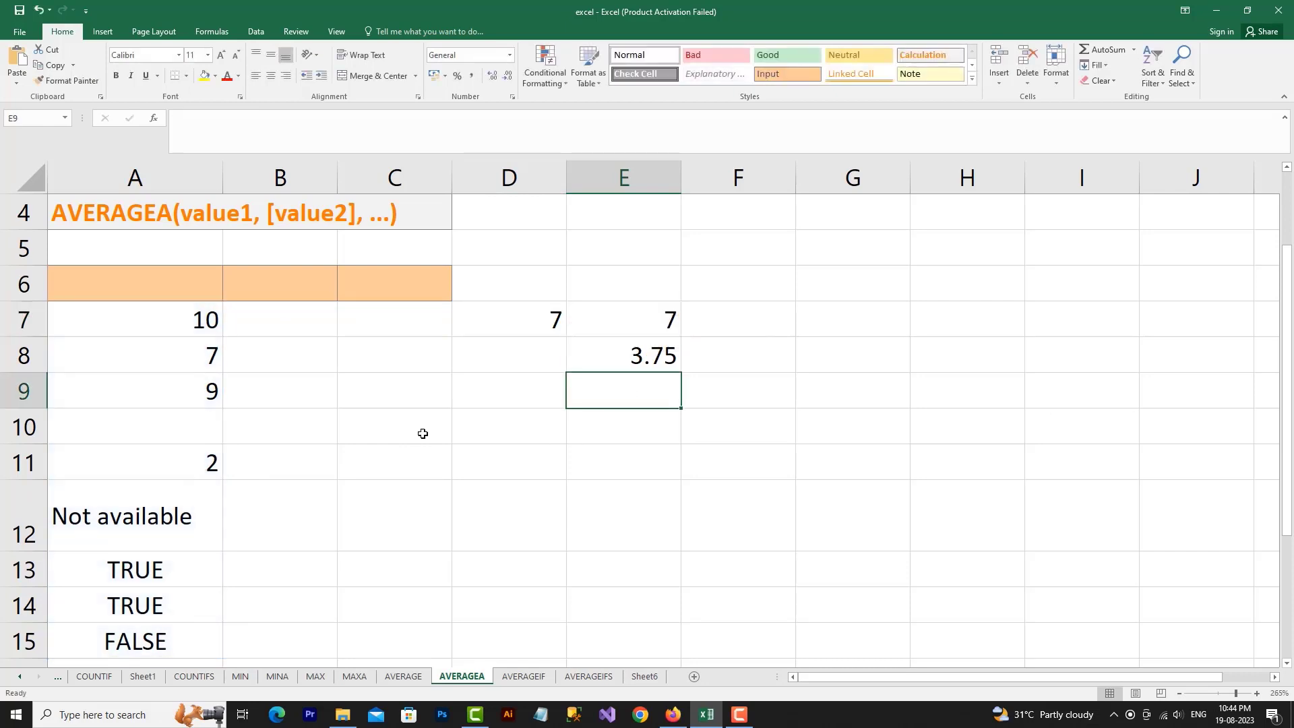
pyautogui.moveTo(209, 319); pyautogui.dragTo(211, 461)
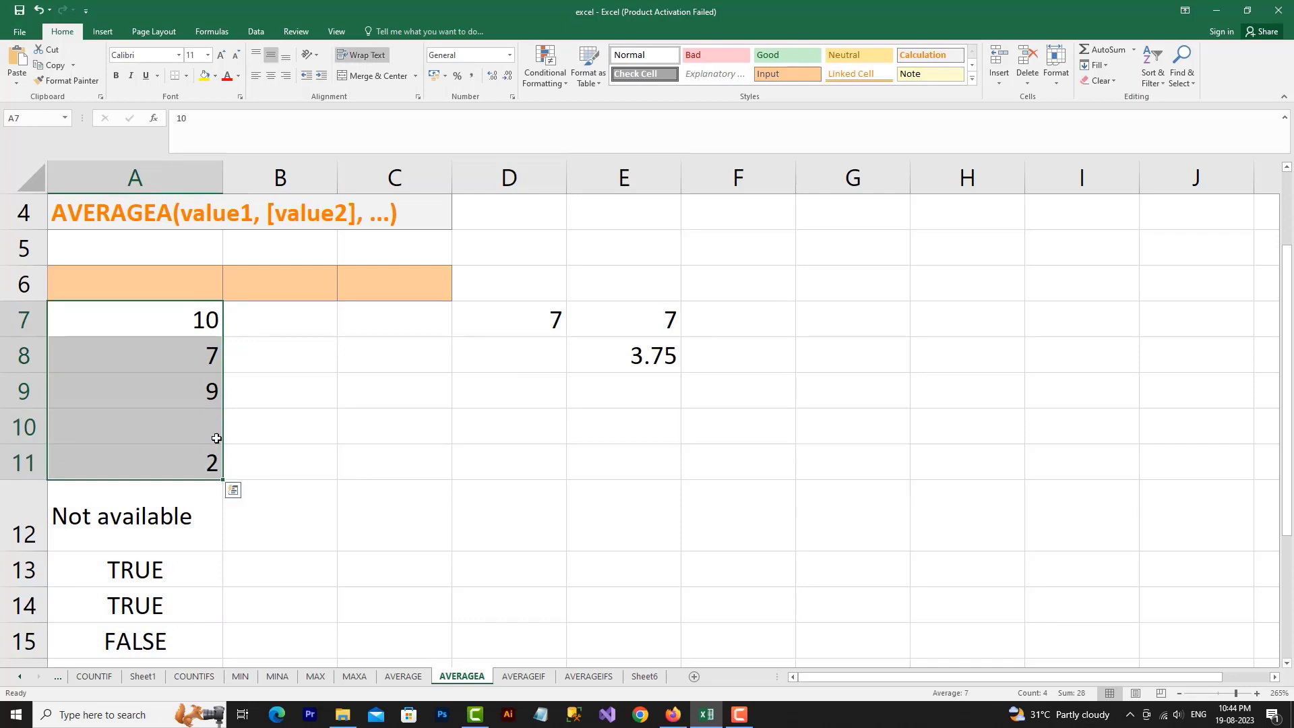
pyautogui.click(548, 328)
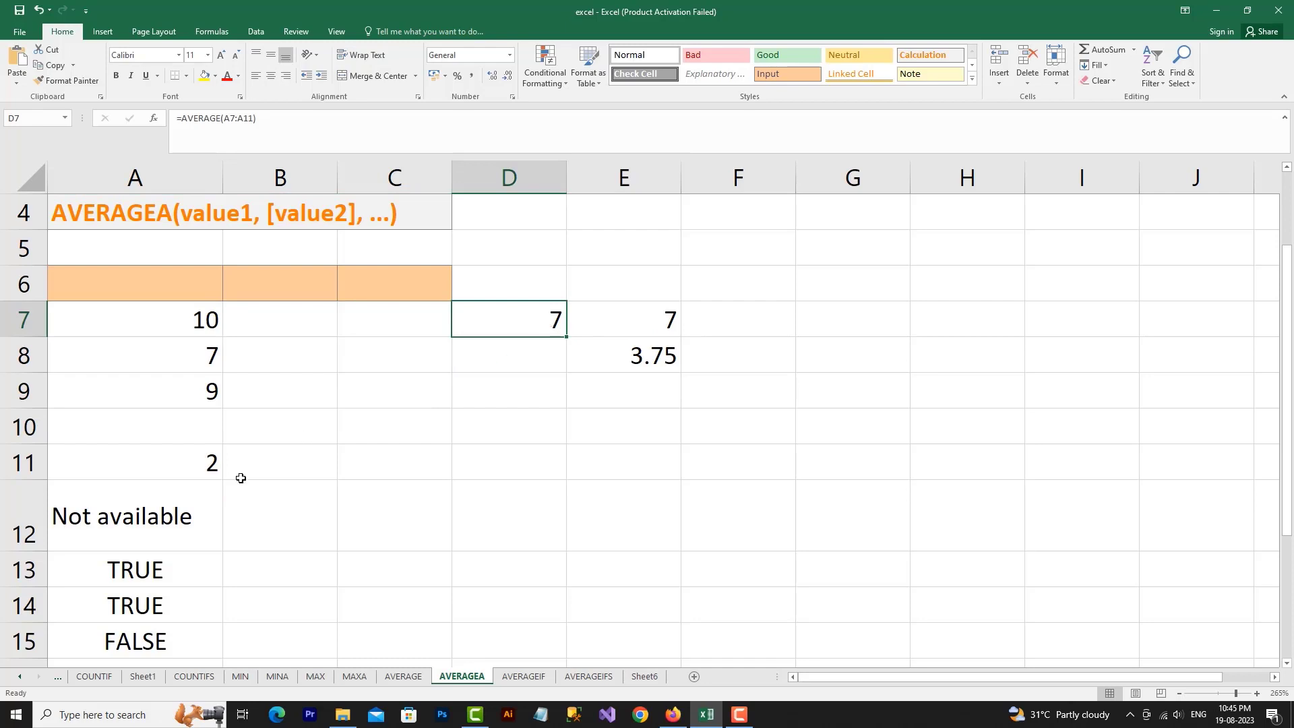
# - Review the non-numeric entries in A12:A15: Not available, TRUE, TRUE and FALSE
pyautogui.click(199, 522)
pyautogui.click(190, 568)
pyautogui.click(187, 605)
pyautogui.click(181, 640)
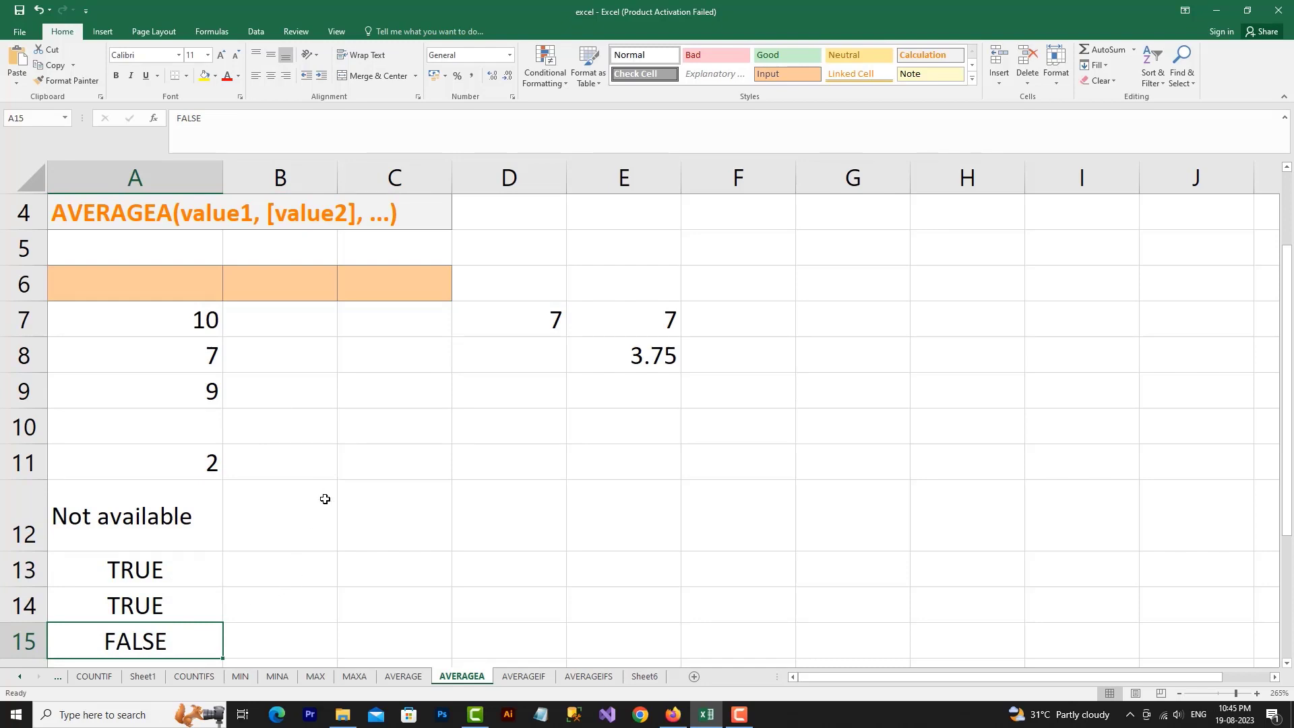
pyautogui.click(127, 516)
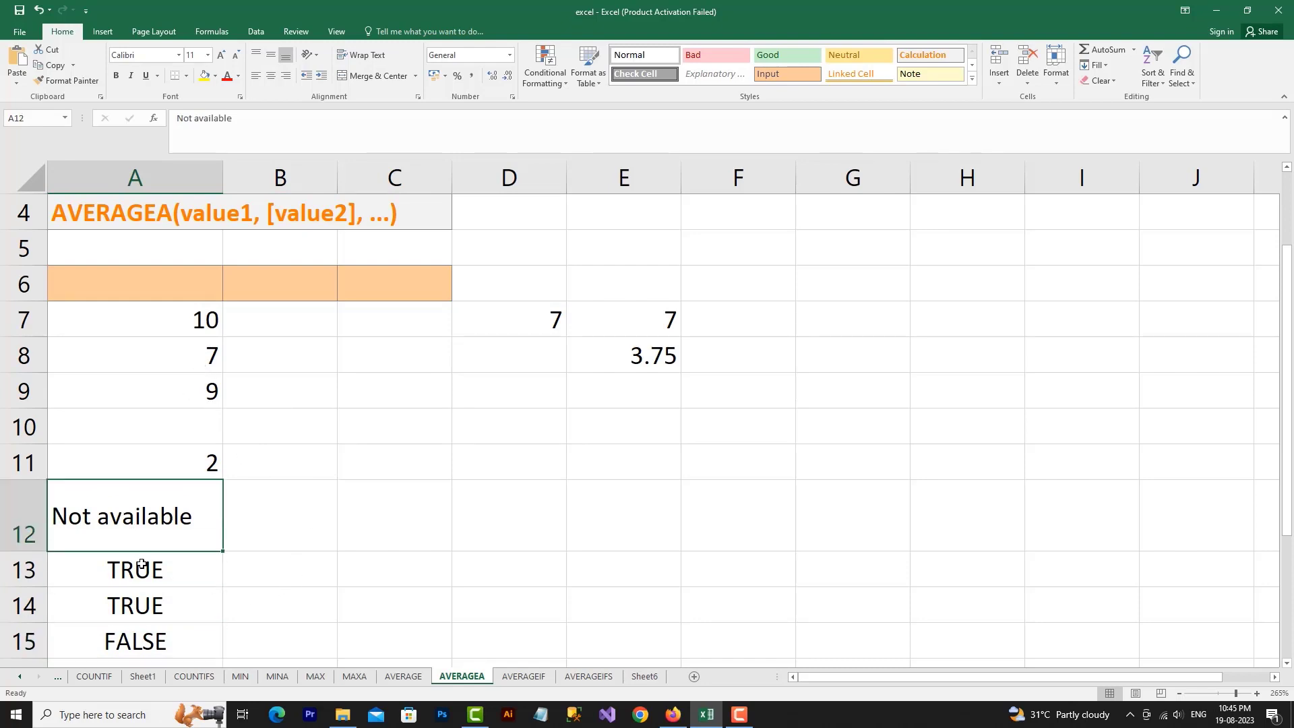
pyautogui.moveTo(141, 565); pyautogui.dragTo(155, 634)
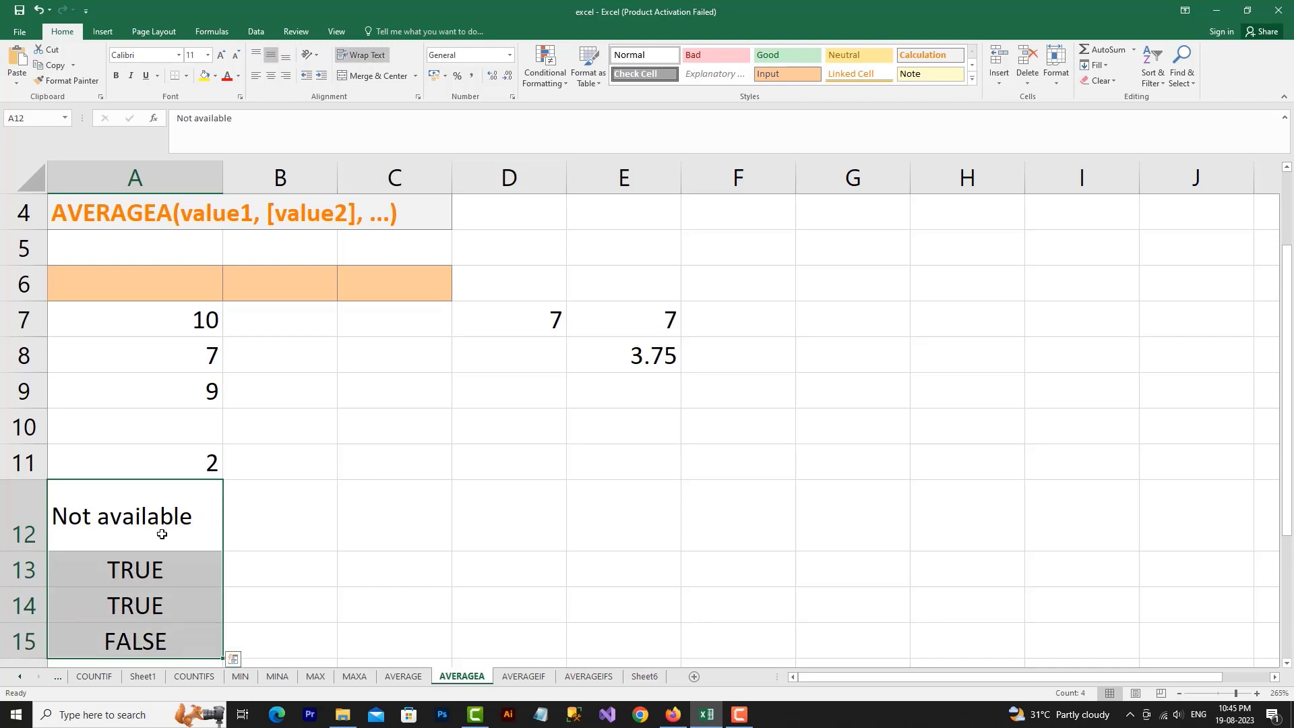
pyautogui.click(240, 513)
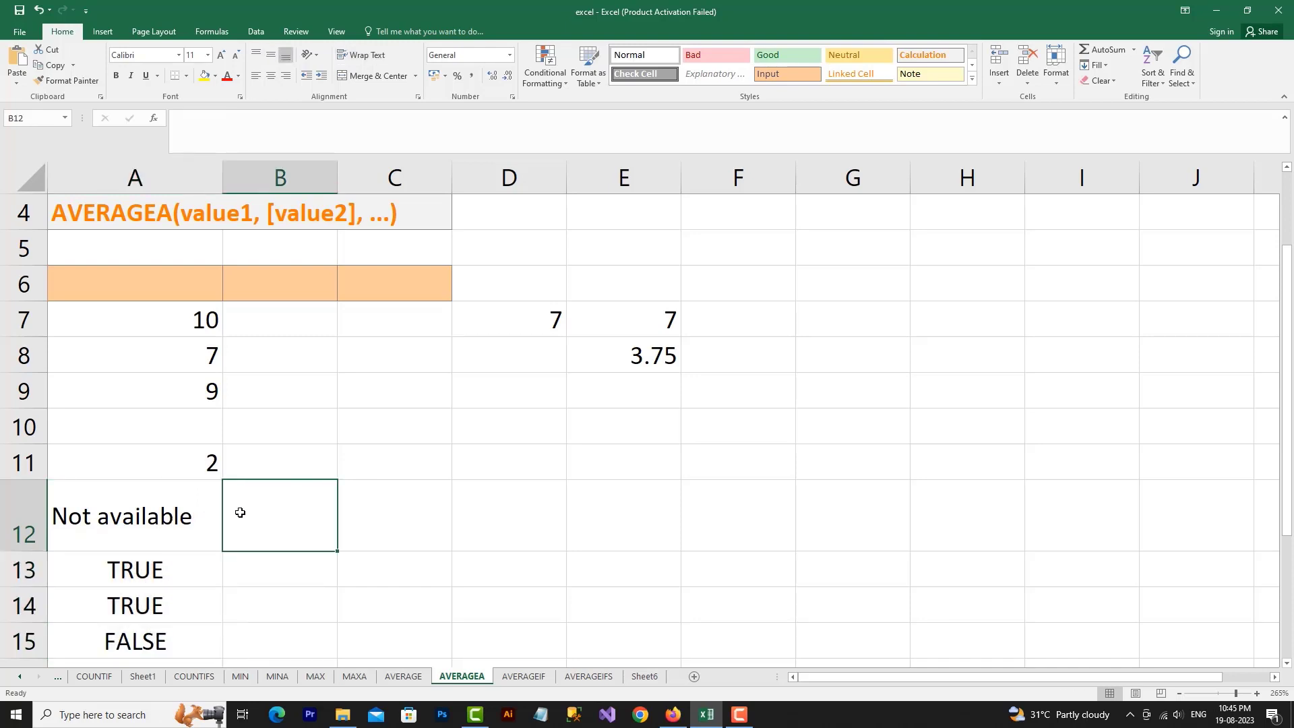
pyautogui.write('0')
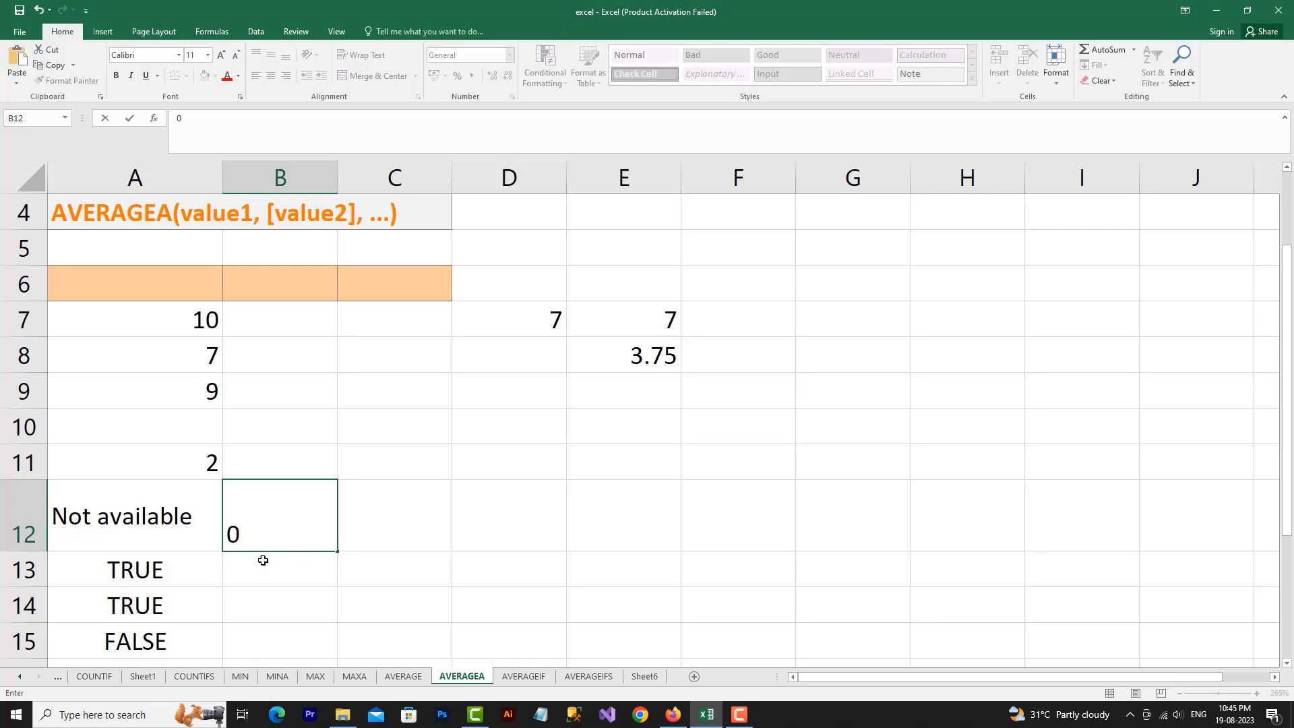
pyautogui.click(258, 581)
pyautogui.write('1')
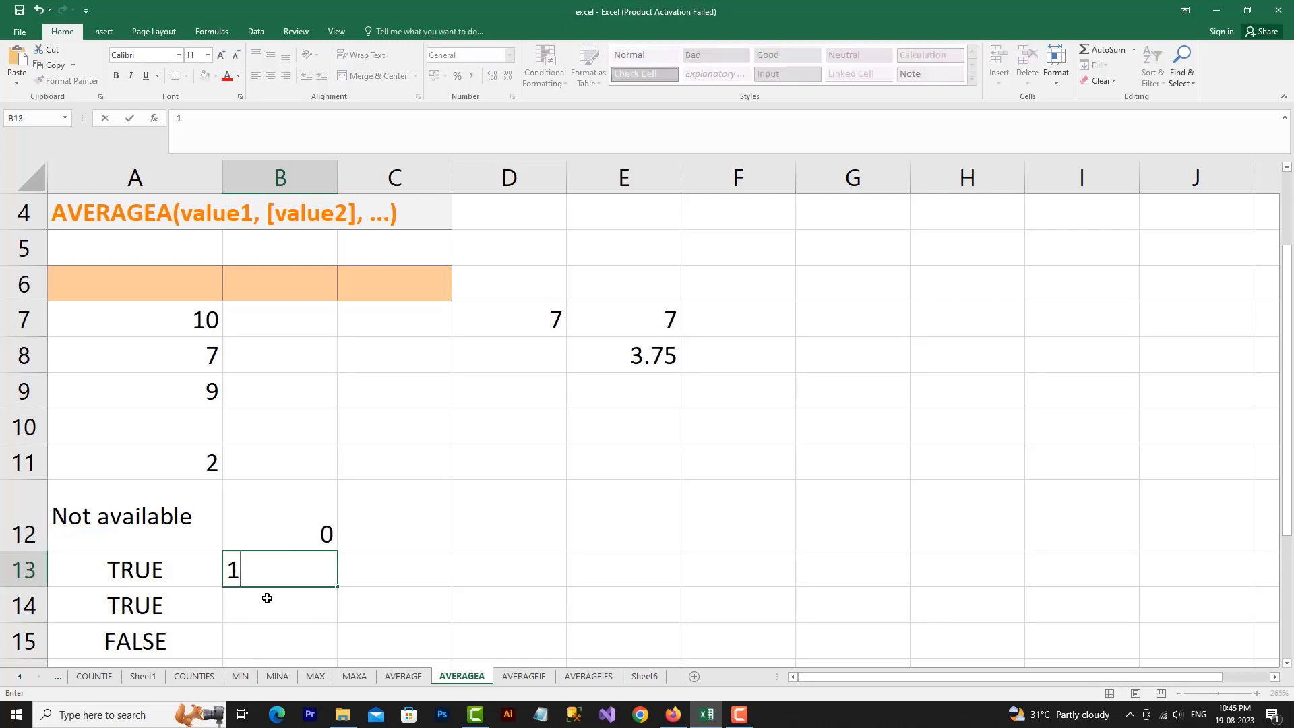
pyautogui.click(265, 597)
pyautogui.write('1')
pyautogui.click(256, 632)
pyautogui.write('0')
pyautogui.click(405, 610)
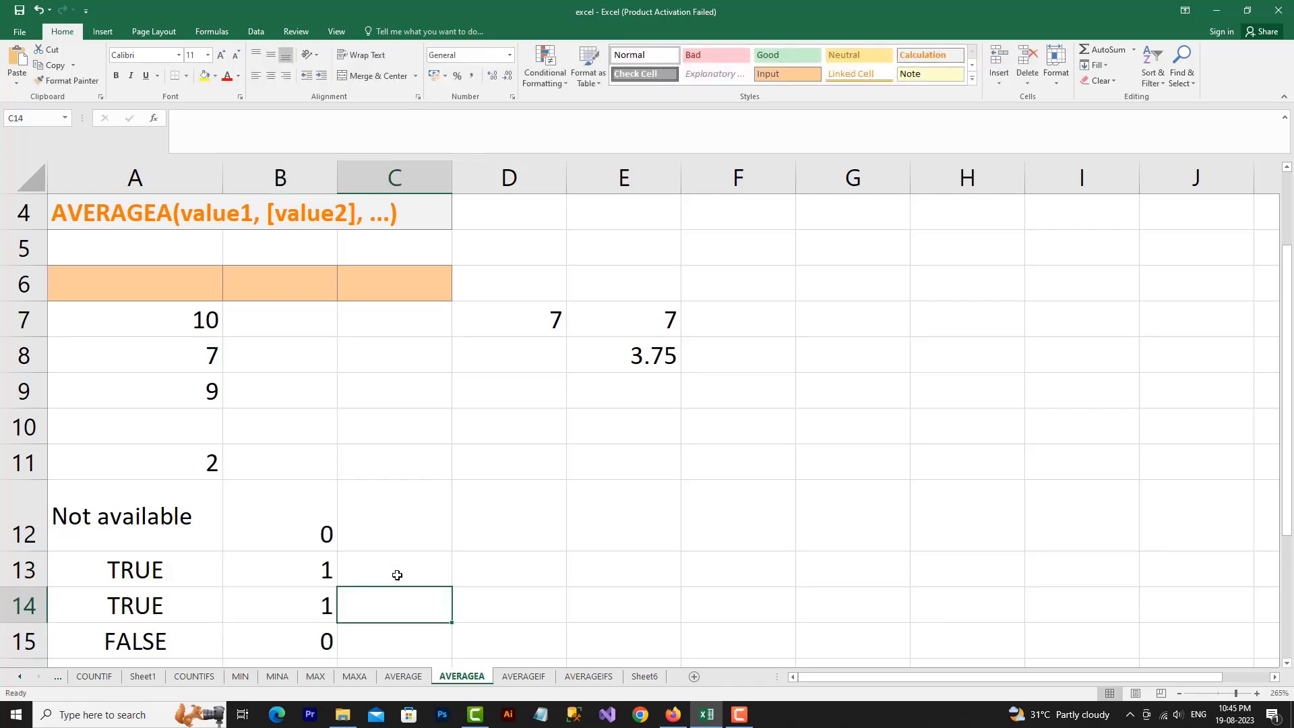
pyautogui.click(213, 319)
pyautogui.click(210, 351)
pyautogui.click(205, 386)
pyautogui.click(209, 468)
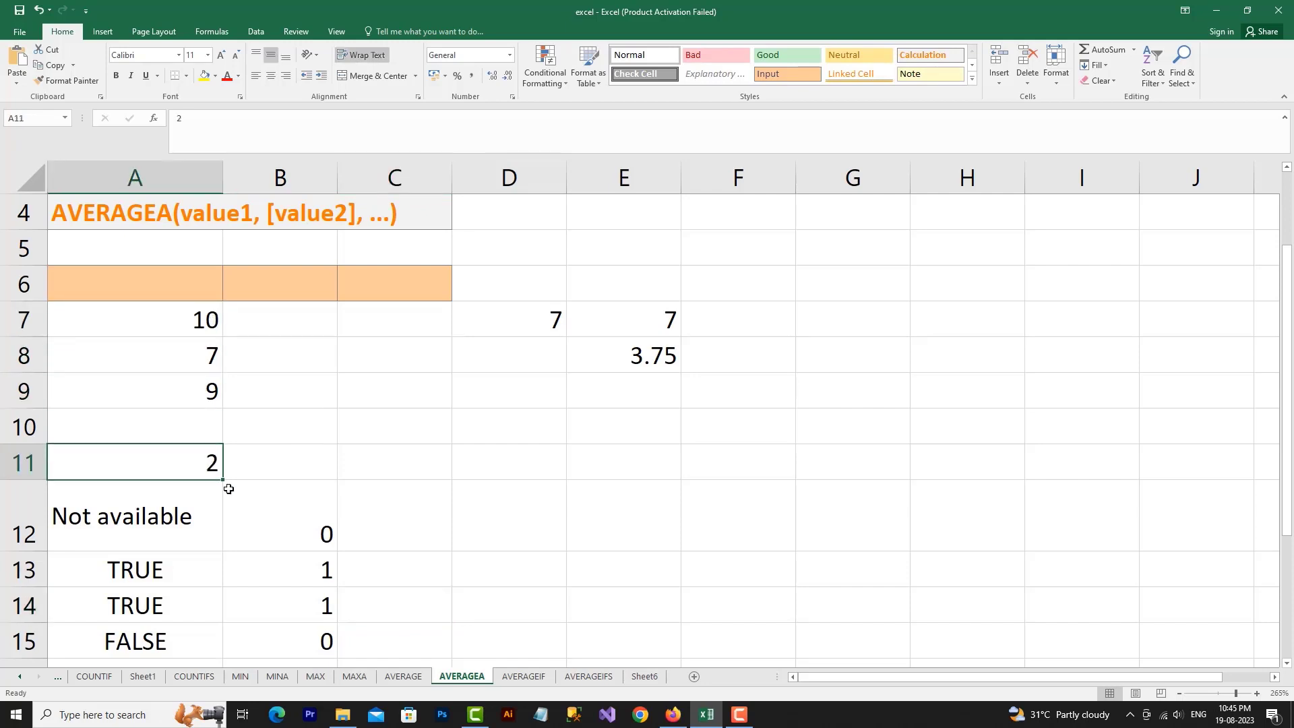
pyautogui.click(329, 529)
pyautogui.click(330, 564)
pyautogui.click(320, 600)
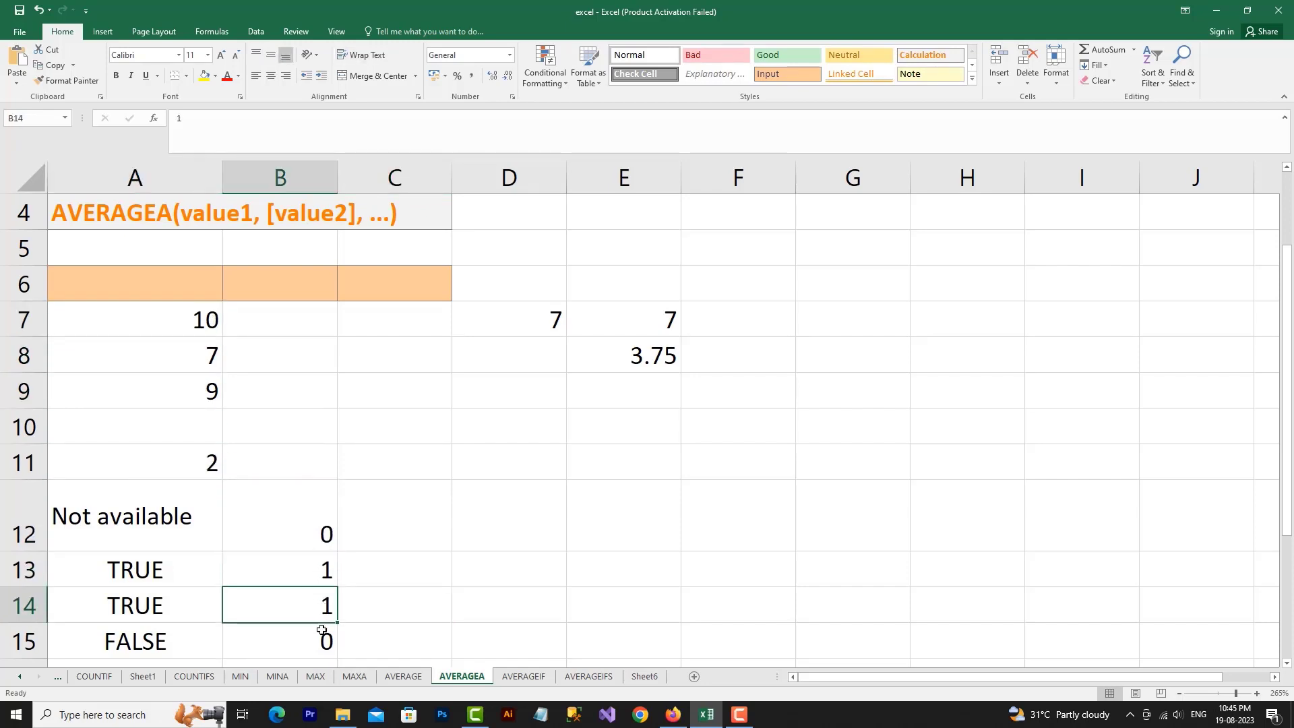
pyautogui.click(322, 630)
pyautogui.scroll(-2, 335, 624)
pyautogui.scroll(2, 335, 624)
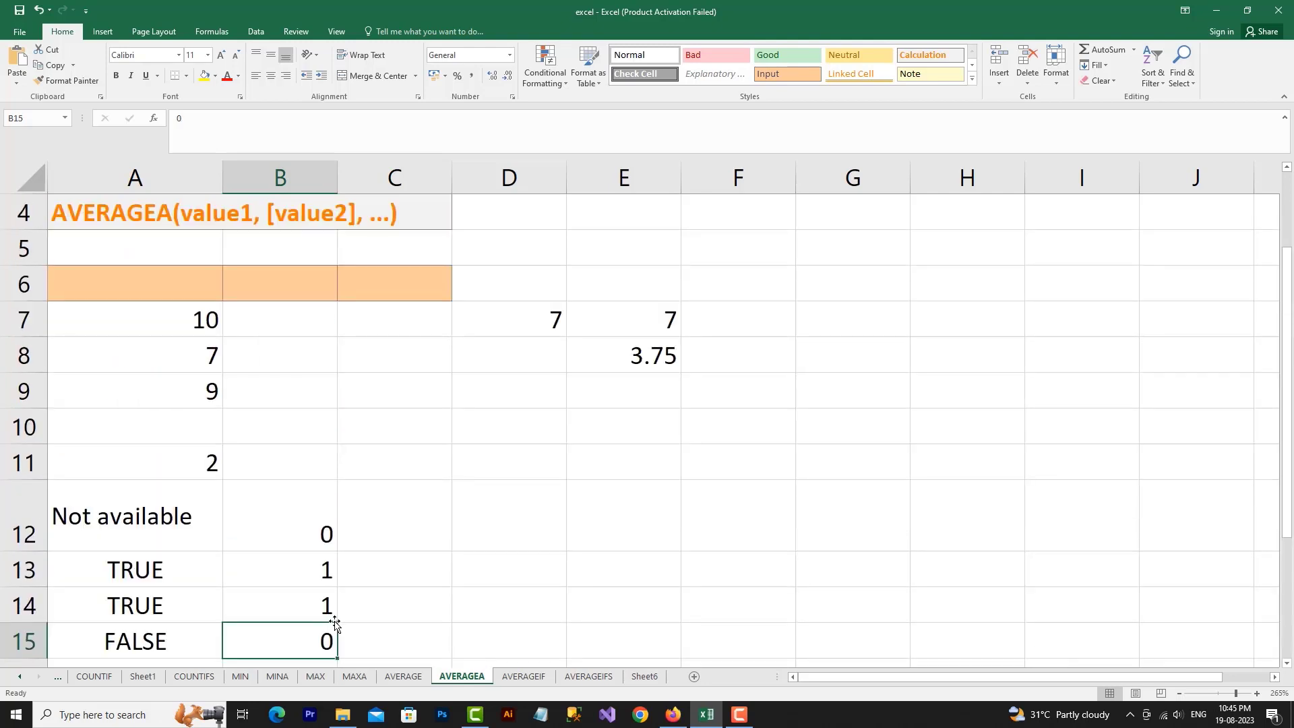
pyautogui.moveTo(208, 321); pyautogui.dragTo(209, 463)
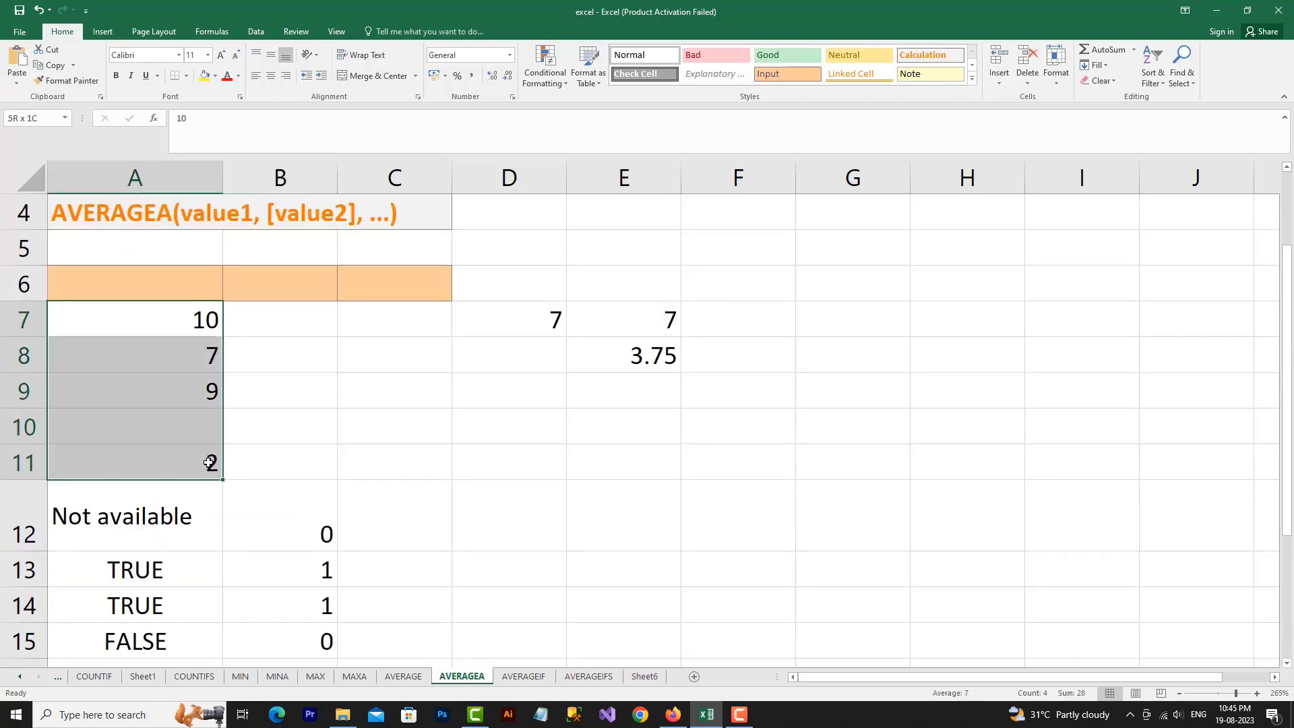
pyautogui.click(891, 441)
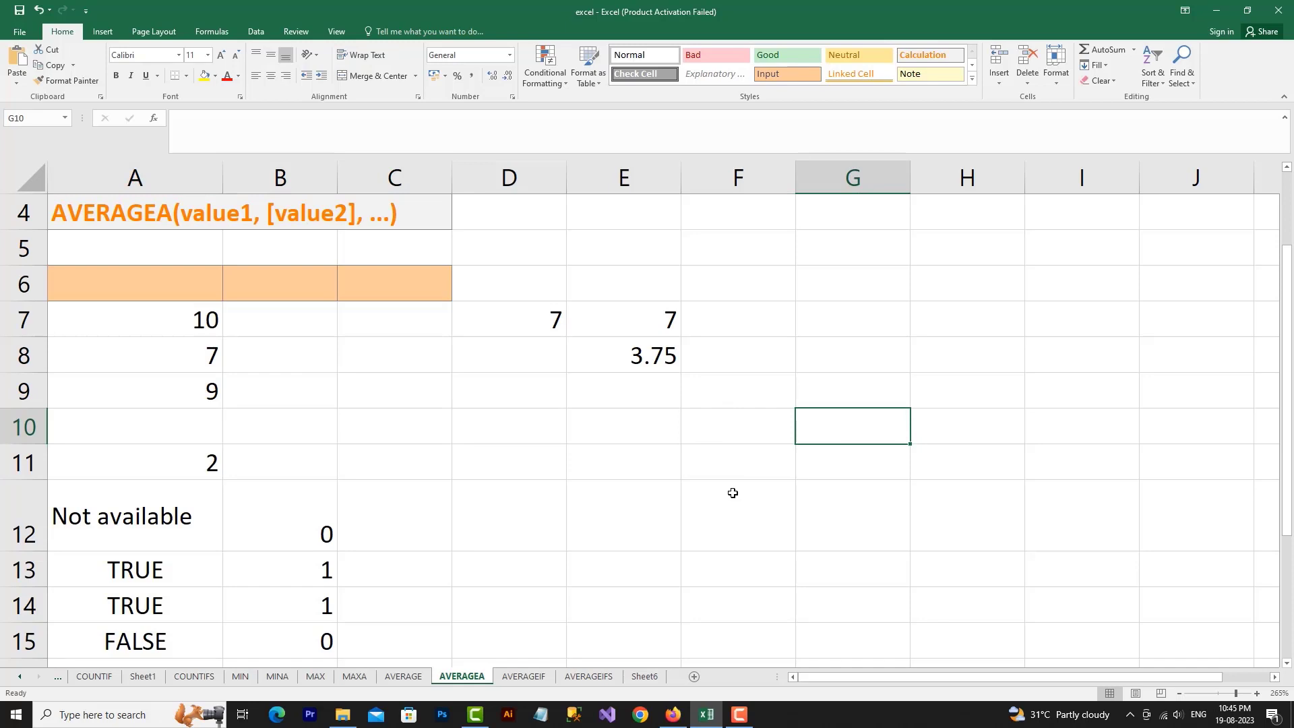
# - Enter =SUM(A7:A11) in G10, totalling 28
pyautogui.write('=S')
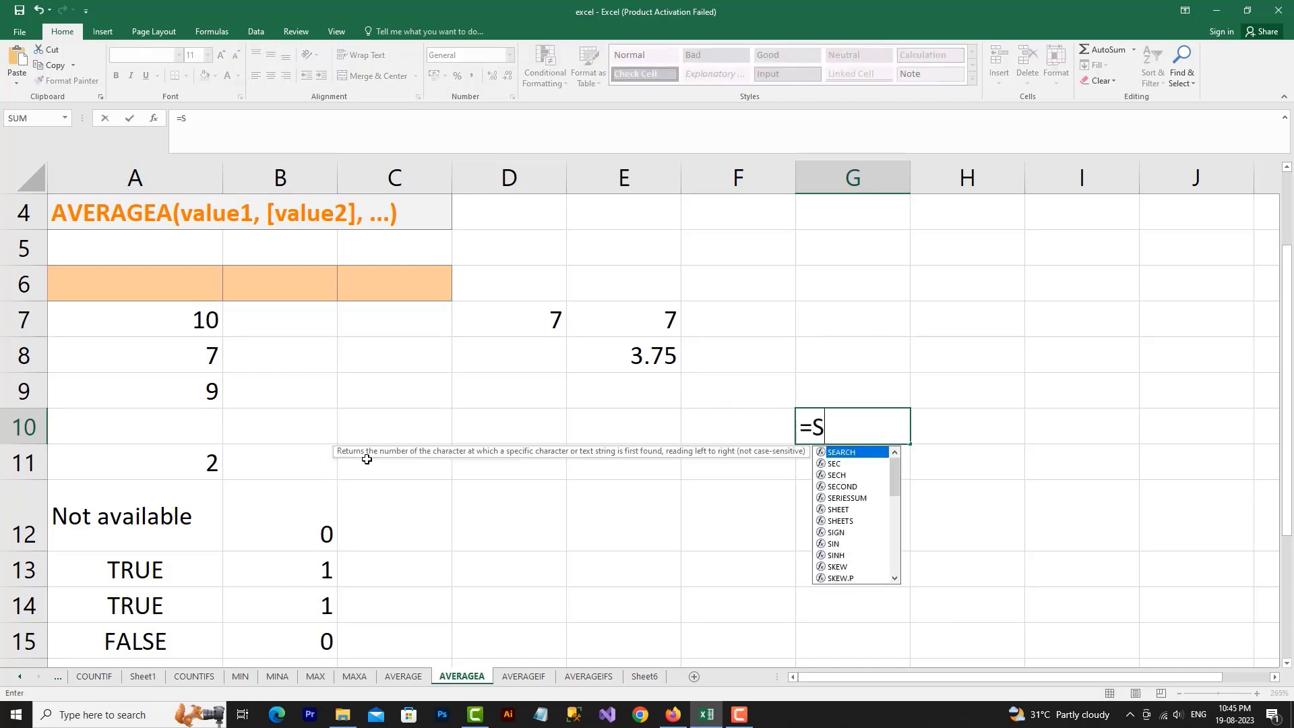
pyautogui.write('UM(')
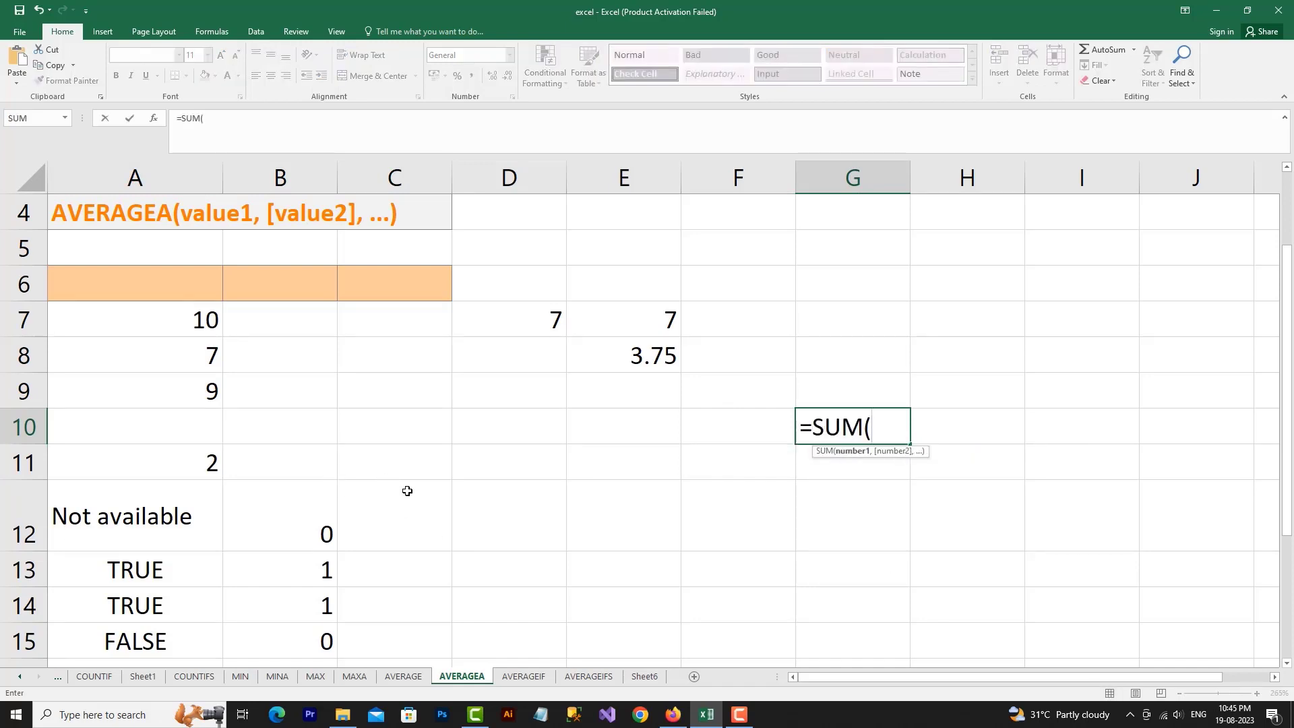
pyautogui.moveTo(216, 319); pyautogui.dragTo(213, 461)
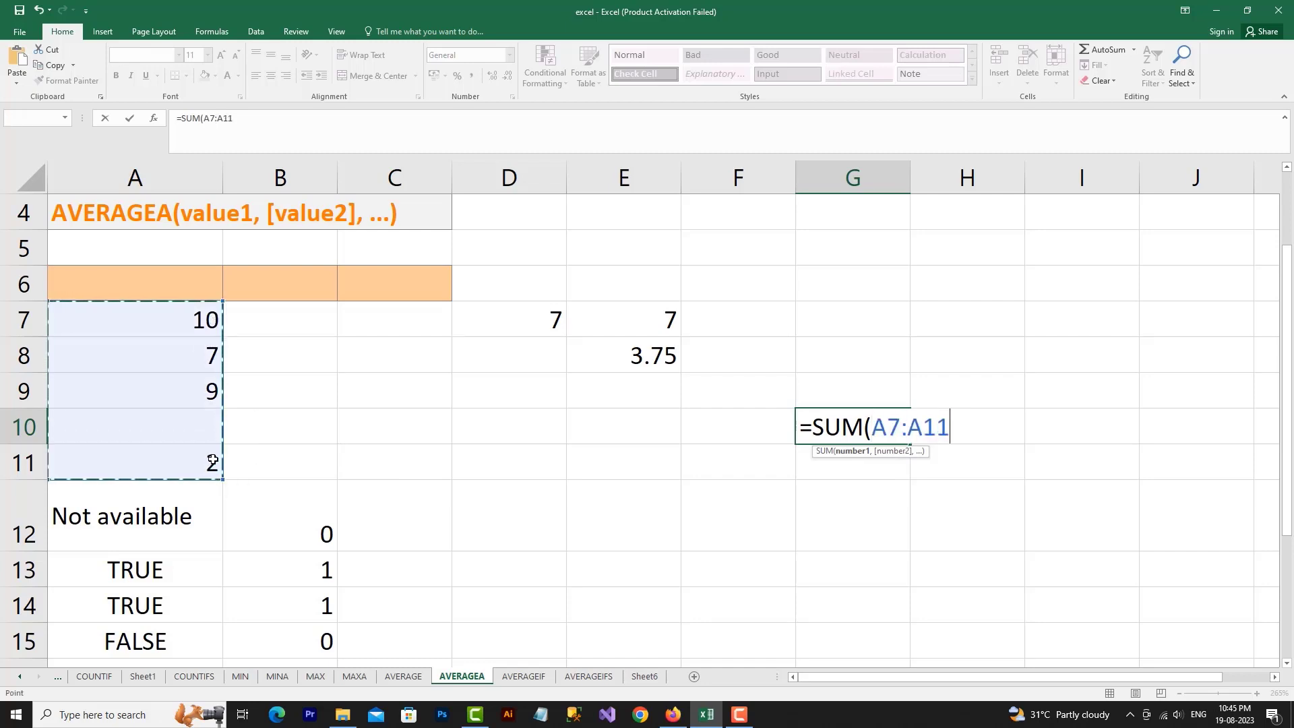
pyautogui.press('Return')
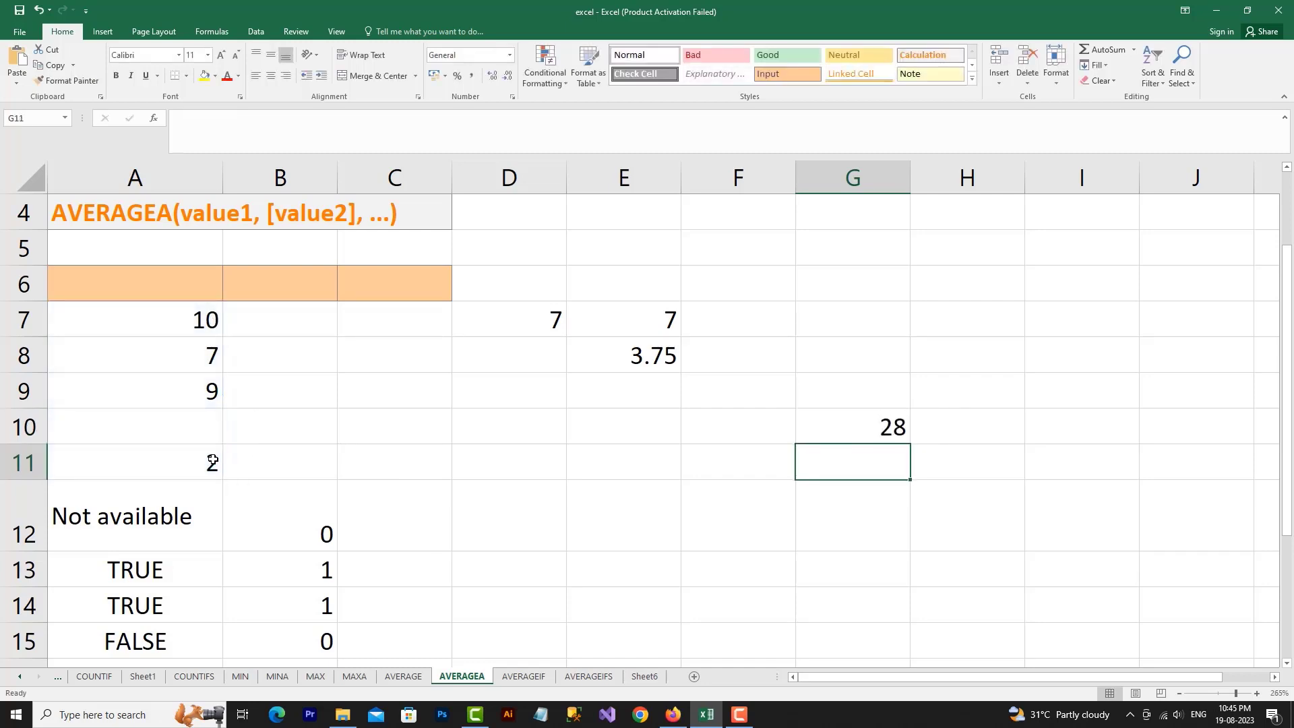
pyautogui.click(172, 579)
pyautogui.click(171, 603)
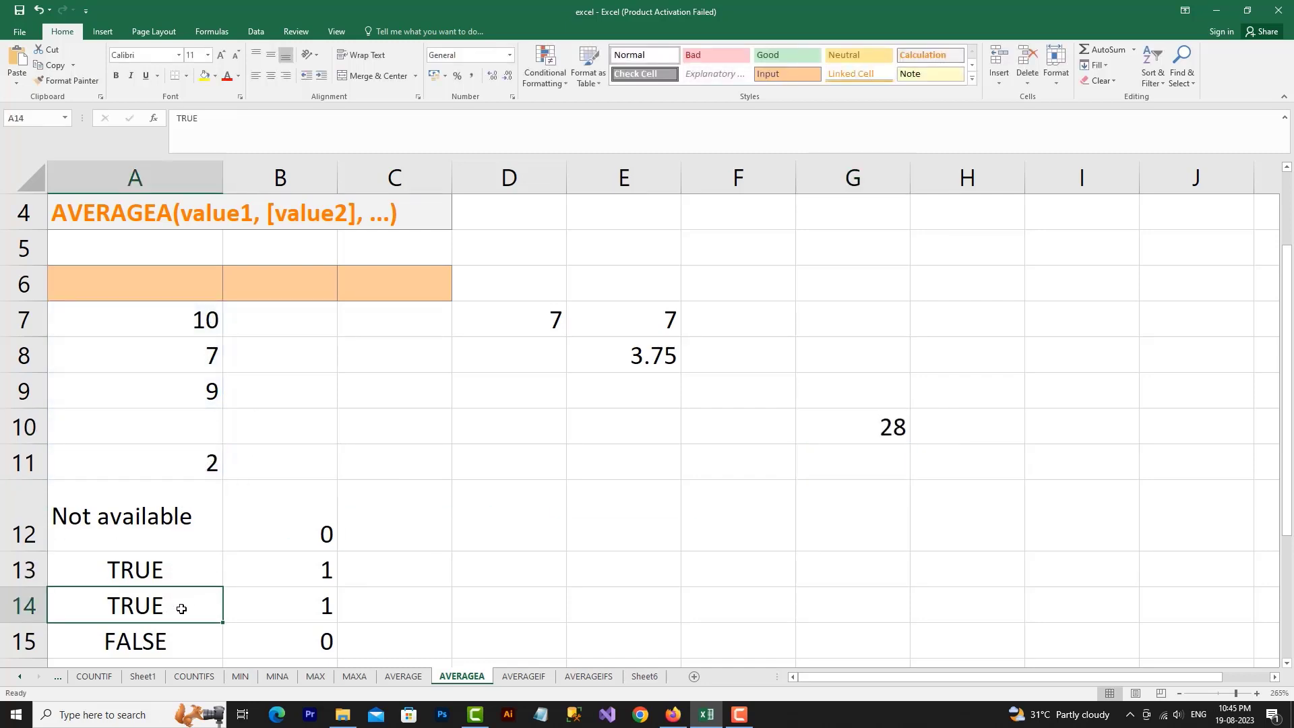
# - Enter =30/8 in G12 for 3.75, matching E8's AVERAGEA result
pyautogui.click(884, 517)
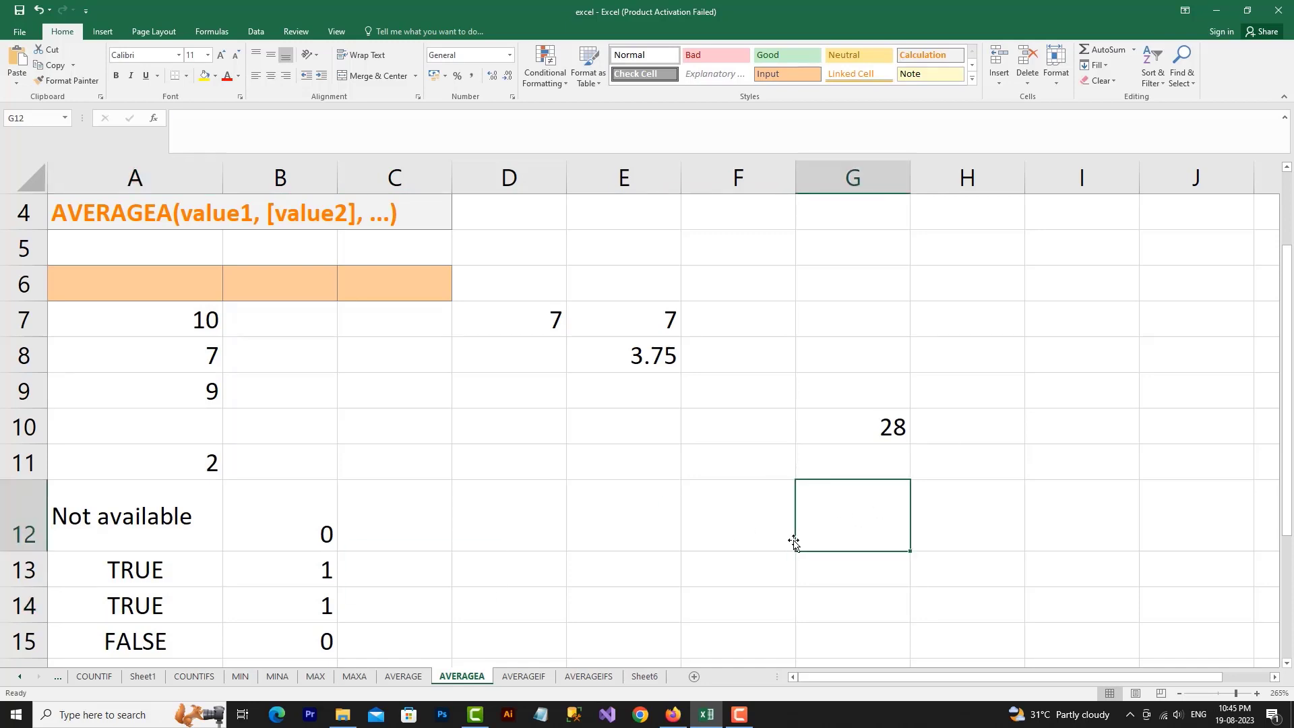
pyautogui.write('=30')
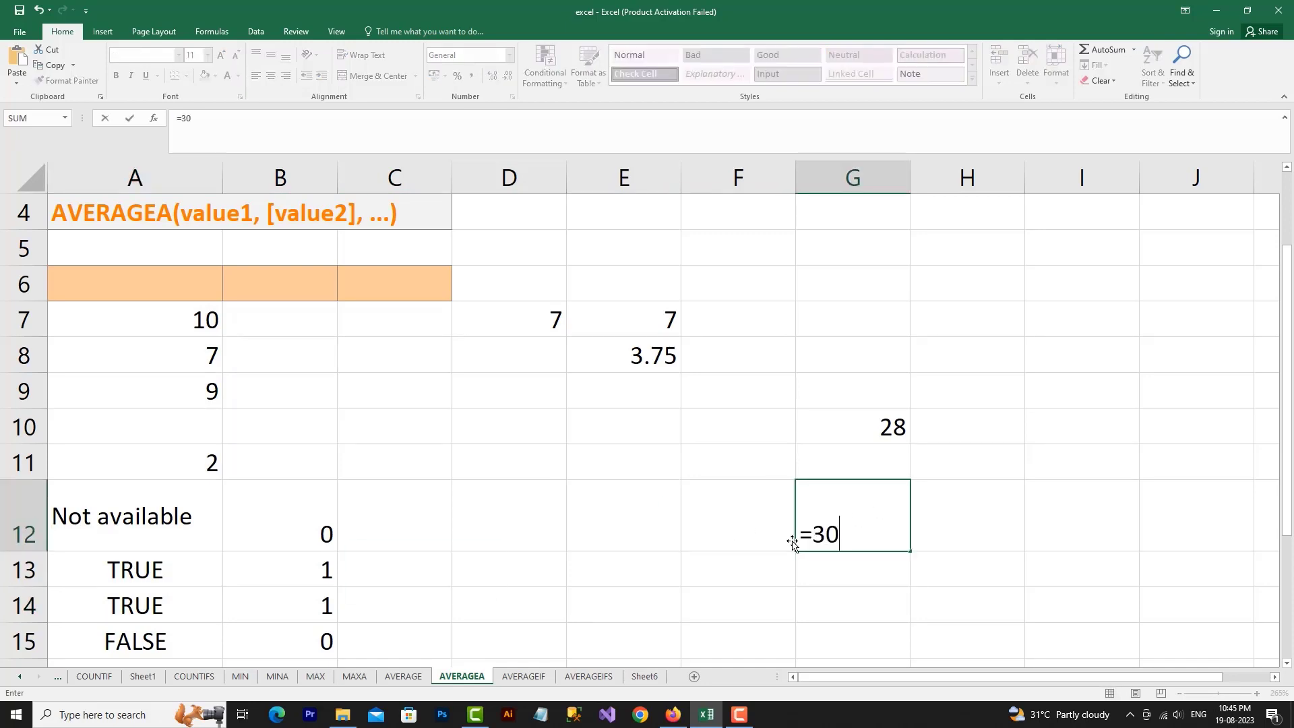
pyautogui.write('/8')
pyautogui.press('Return')
pyautogui.click(673, 363)
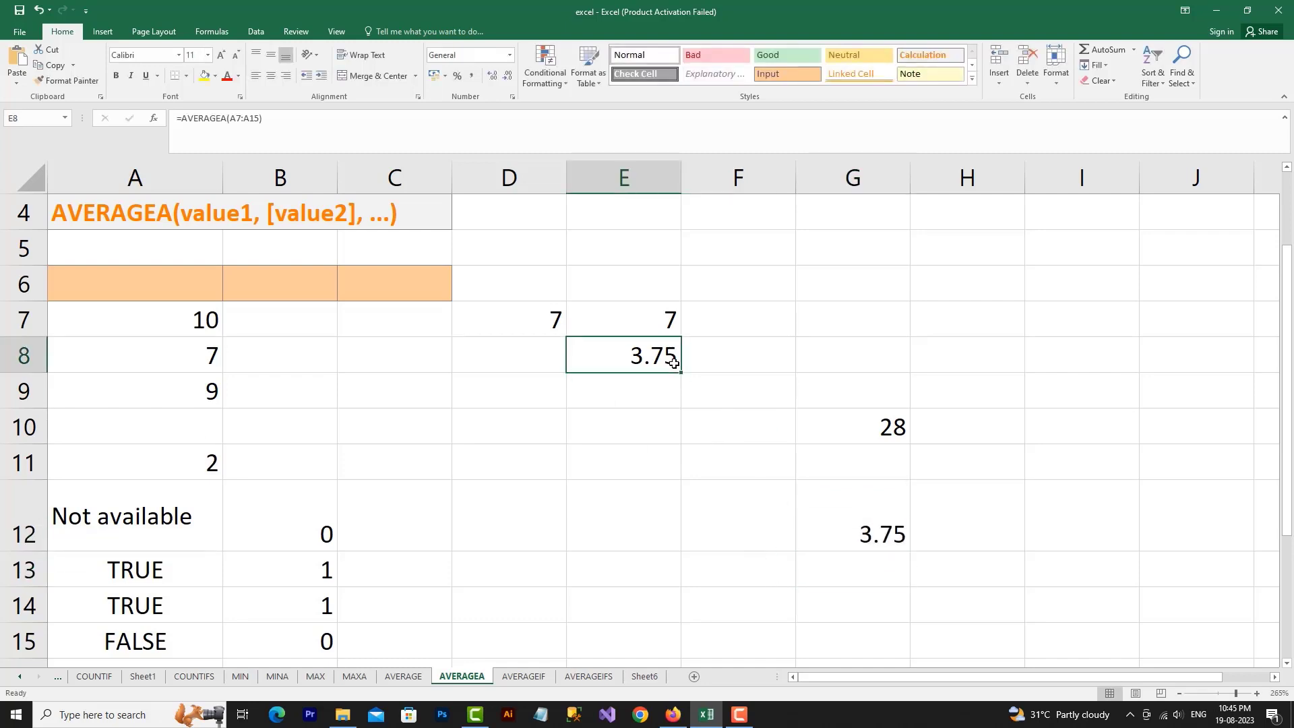
pyautogui.click(886, 423)
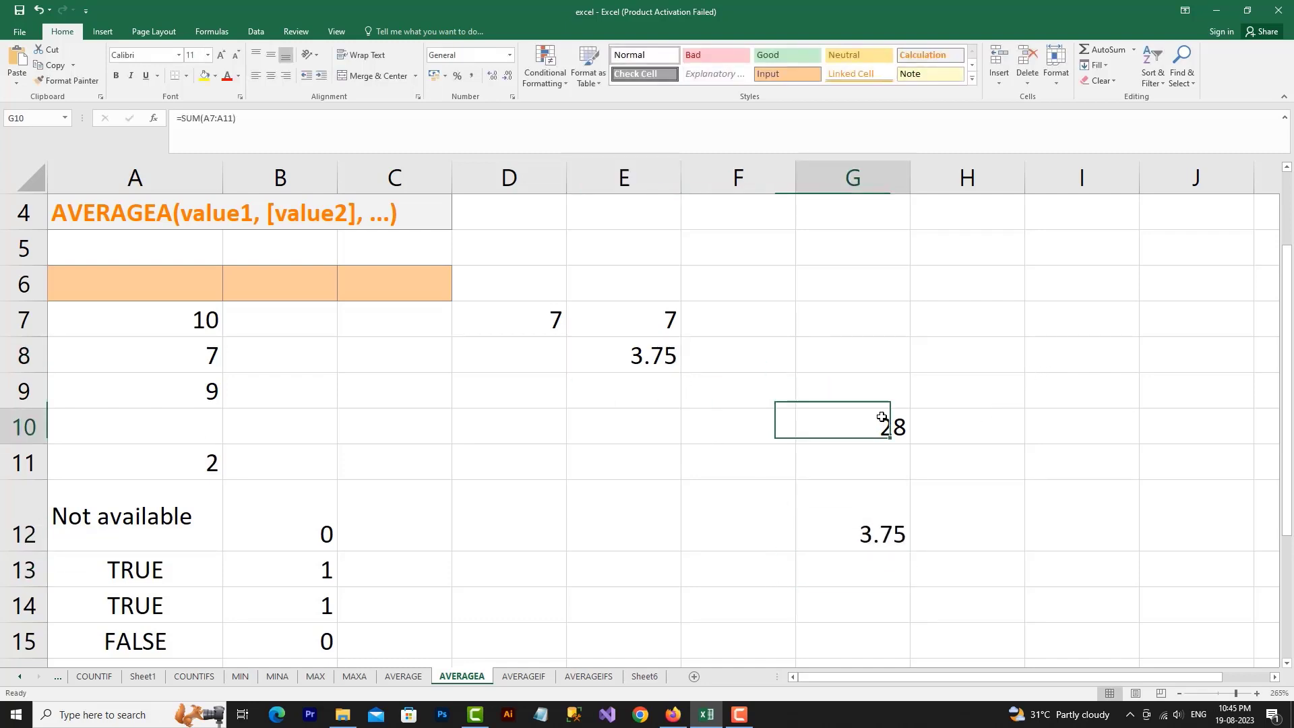
pyautogui.moveTo(181, 576); pyautogui.dragTo(183, 597)
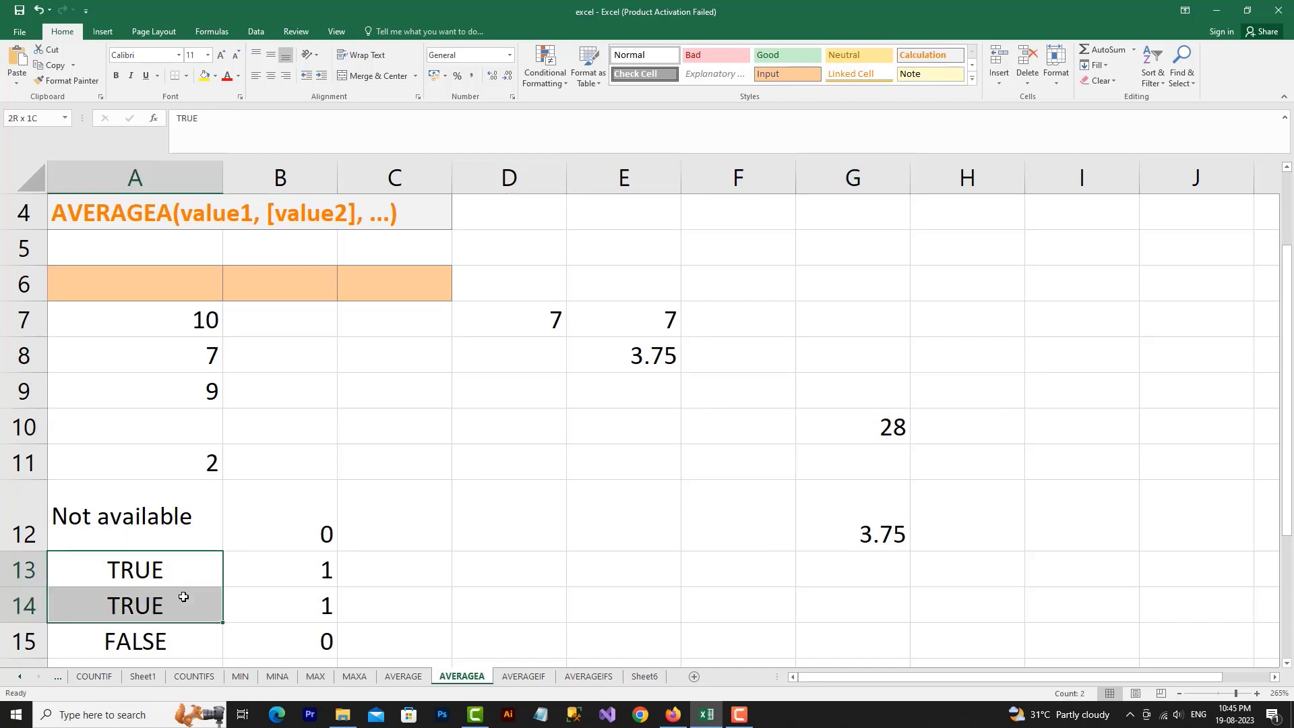
pyautogui.doubleClick(900, 426)
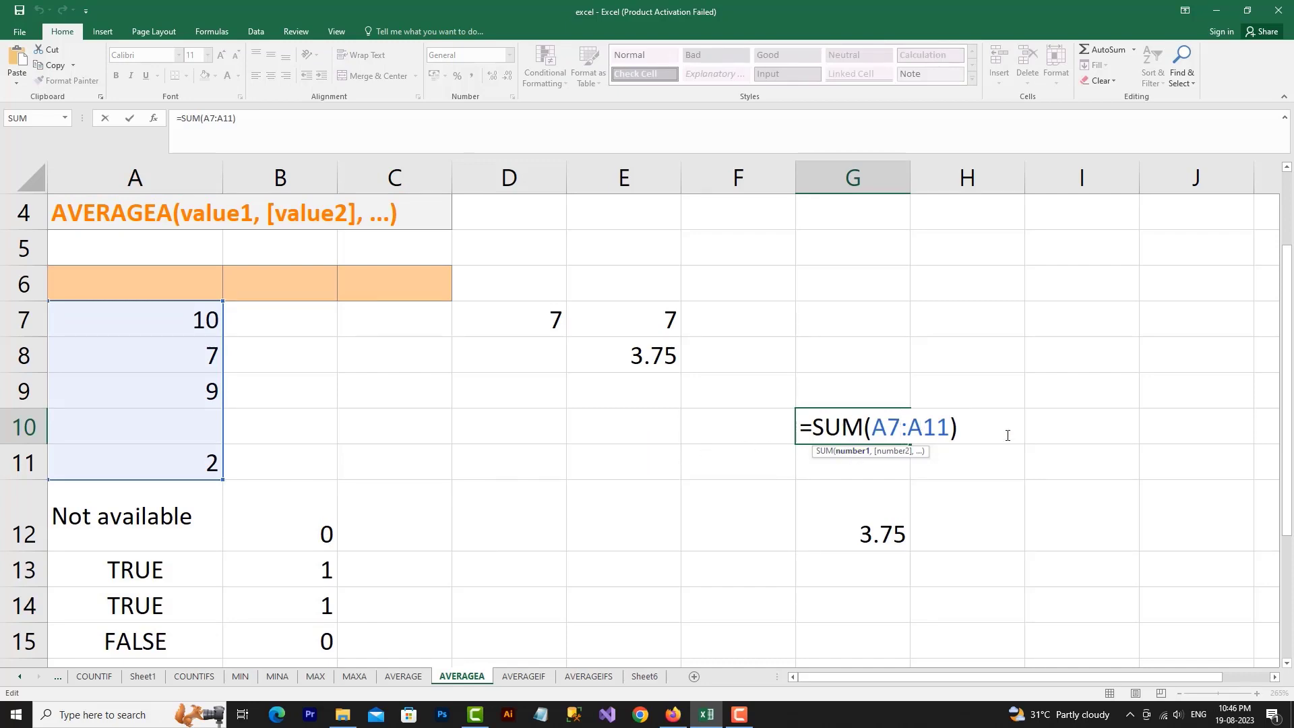
# - Put 2 in H10 for the two TRUE values and the adjusted total 30 in I10
pyautogui.click(979, 468)
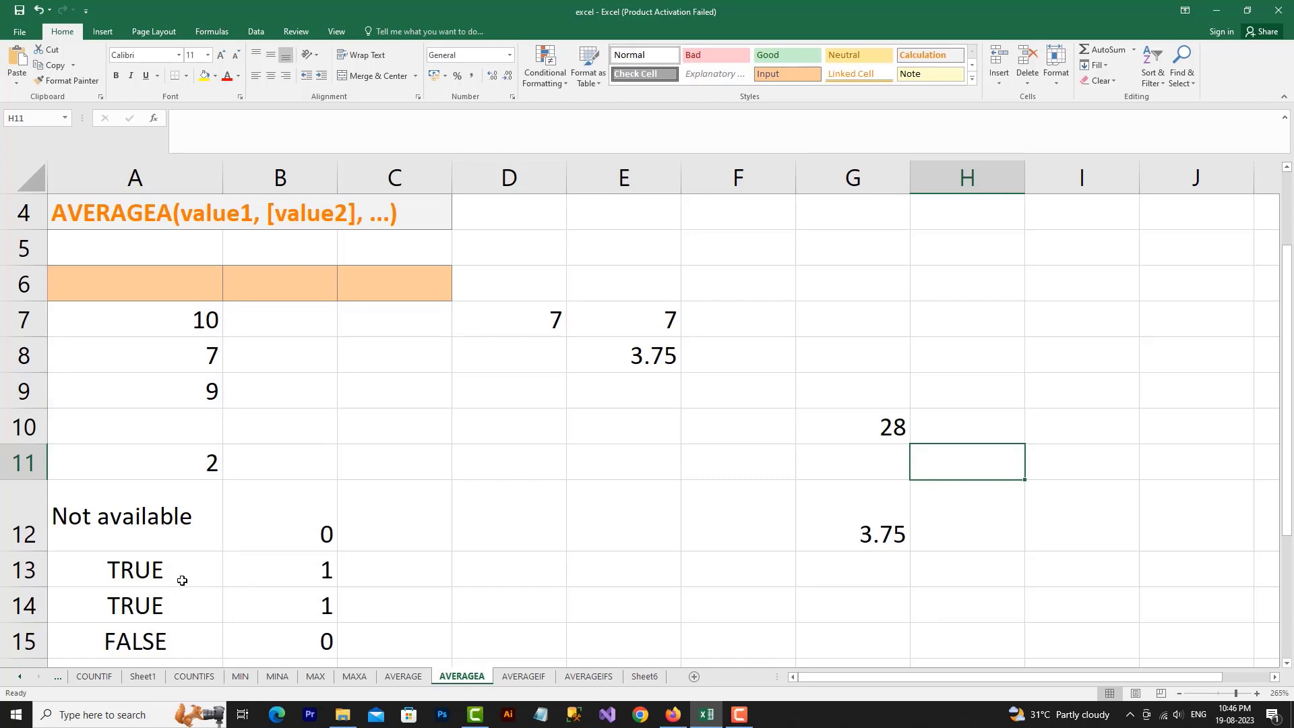
pyautogui.moveTo(182, 577); pyautogui.dragTo(184, 596)
pyautogui.click(940, 429)
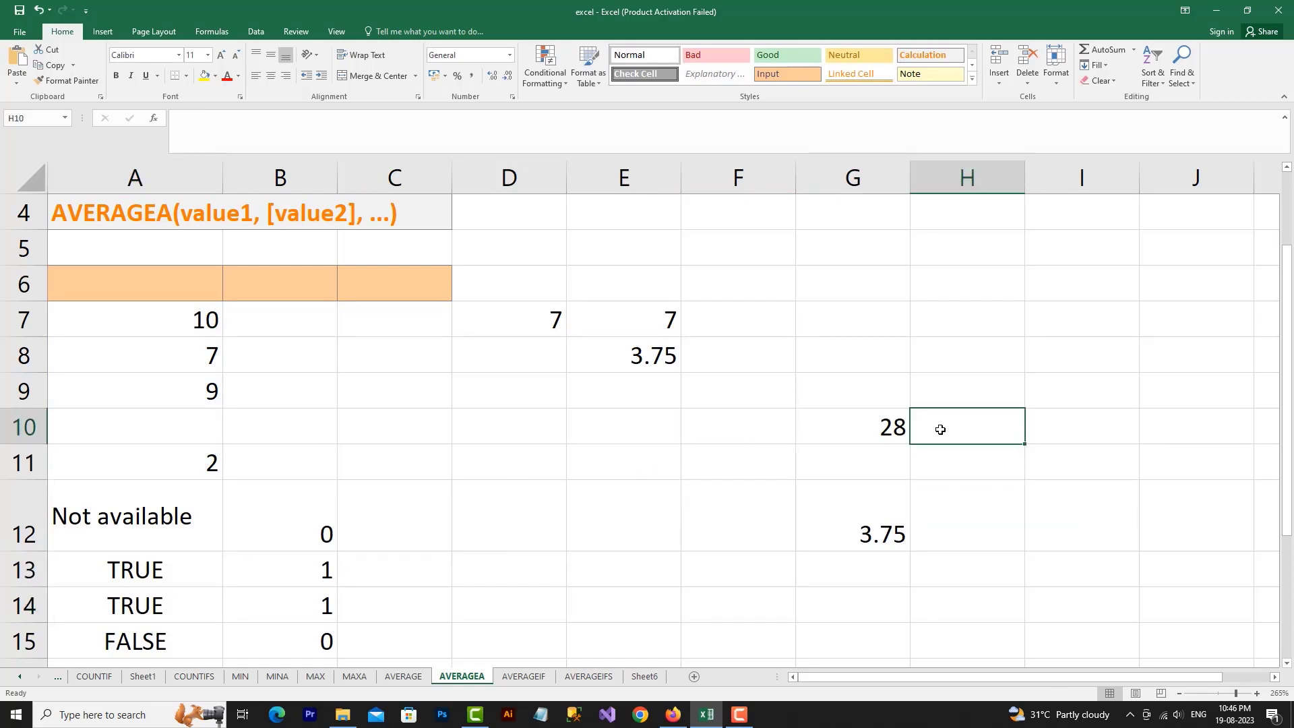
pyautogui.write('2')
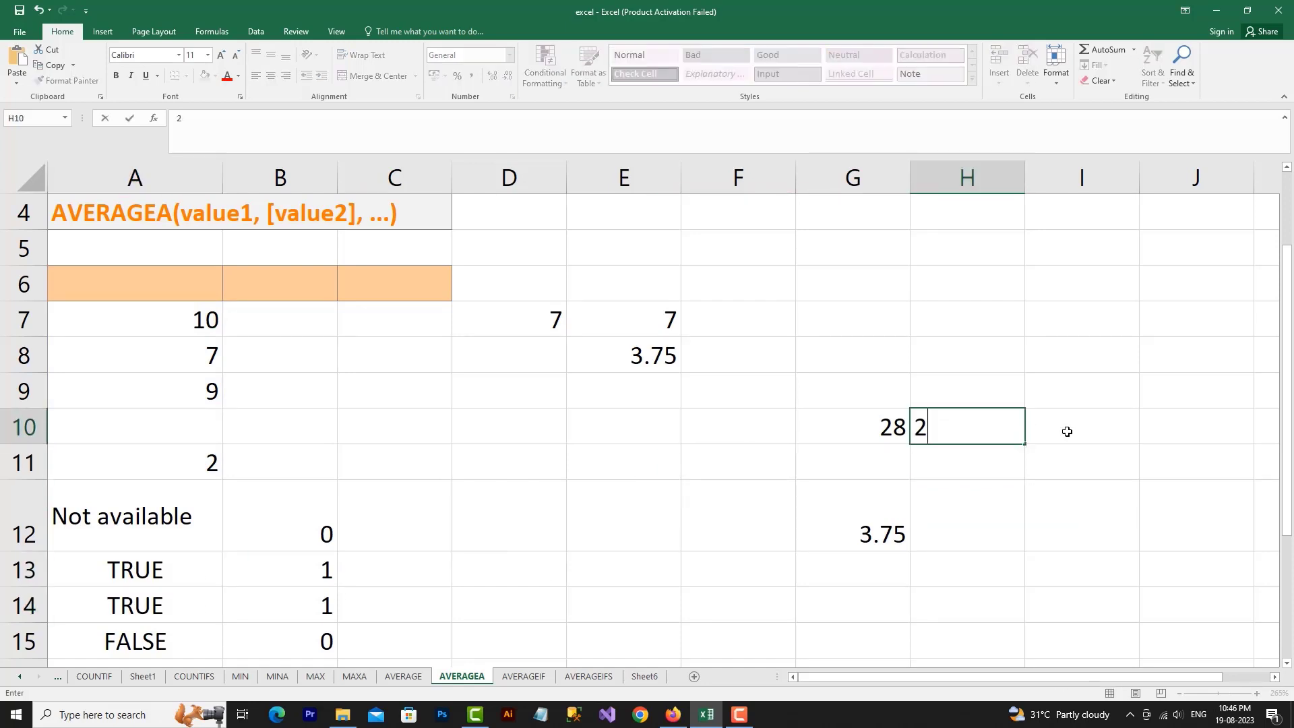
pyautogui.click(1069, 430)
pyautogui.write('32')
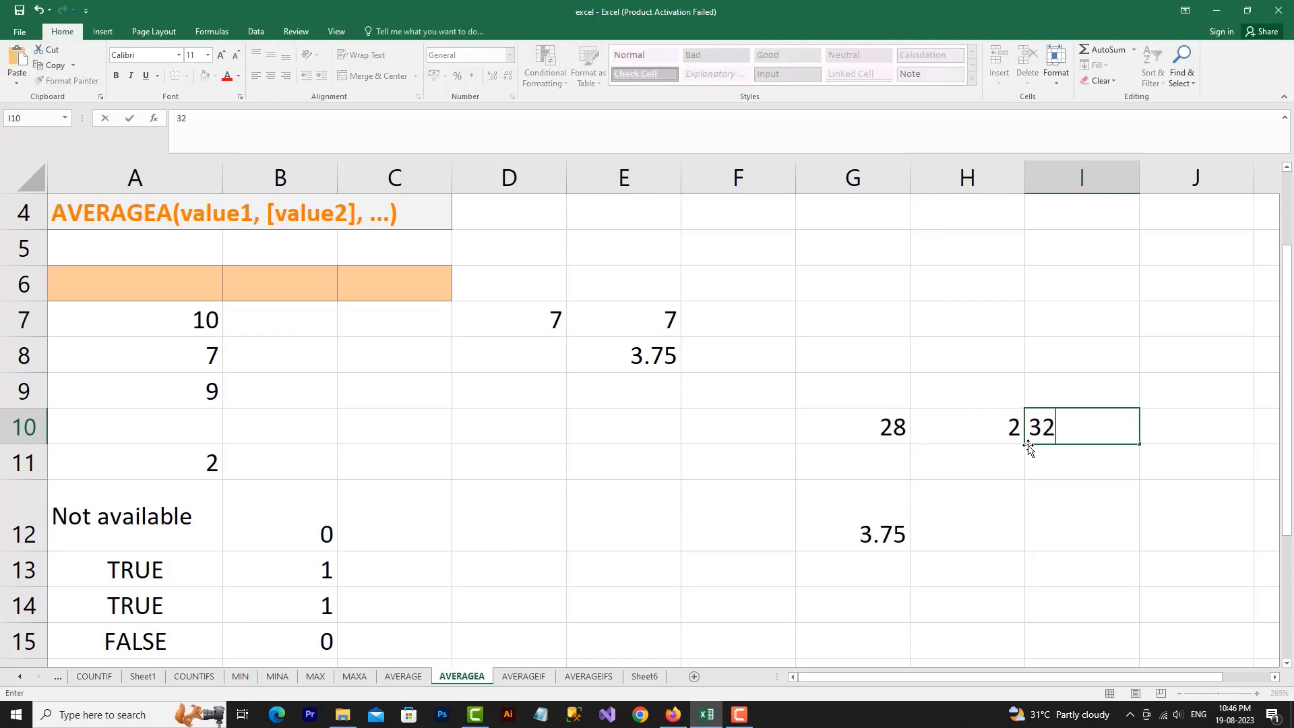
pyautogui.write('0')
pyautogui.press('BackSpace')
pyautogui.press('BackSpace')
pyautogui.write('0')
pyautogui.click(1059, 547)
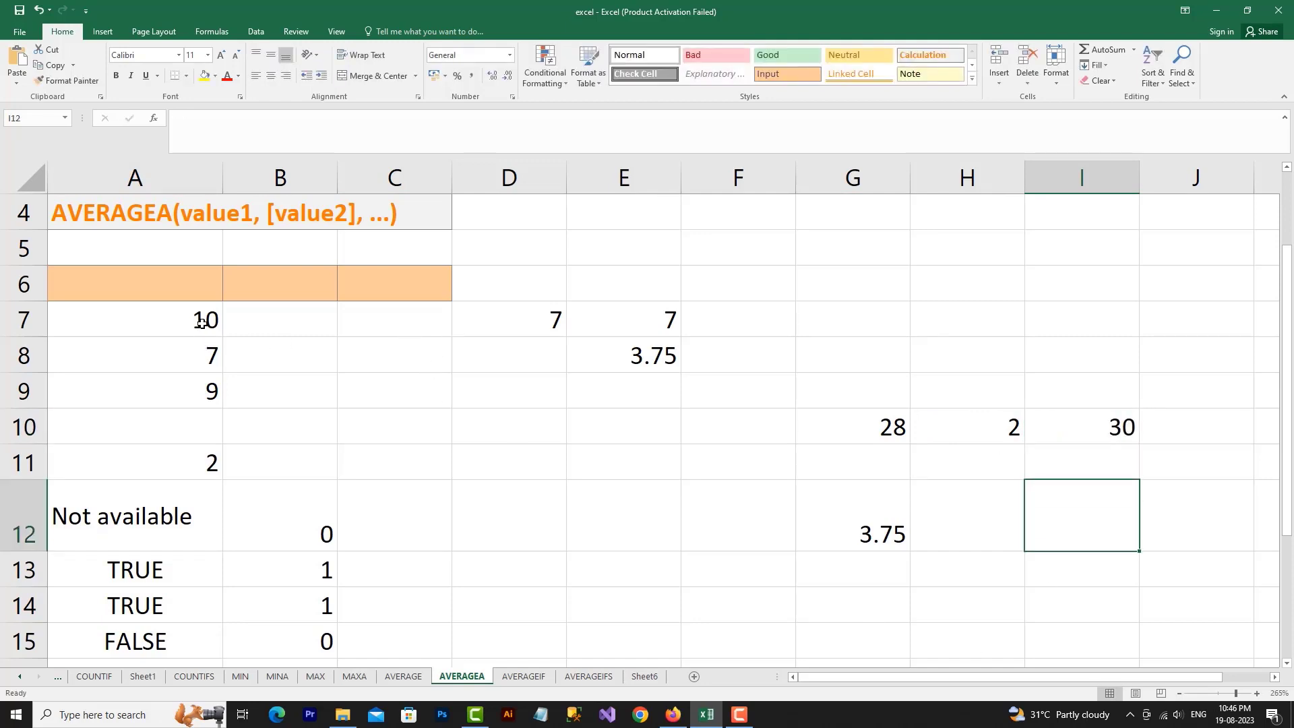
pyautogui.moveTo(202, 321); pyautogui.dragTo(198, 634)
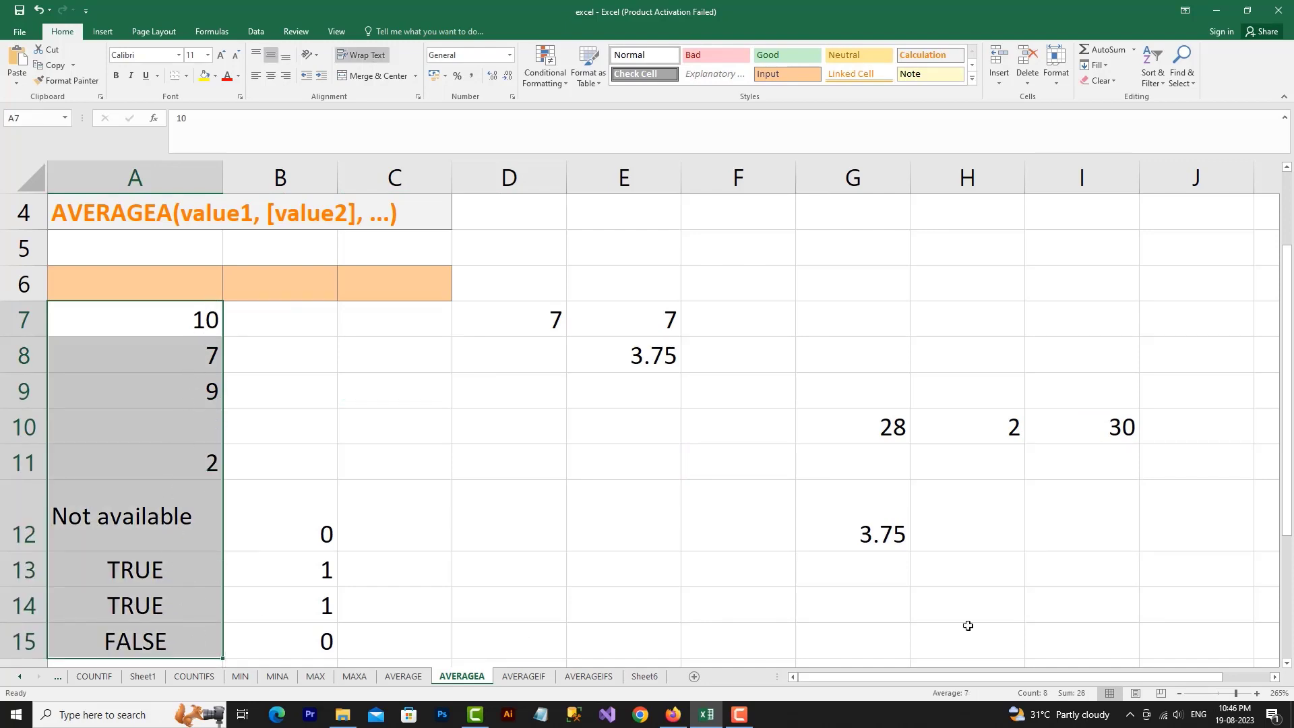
pyautogui.doubleClick(881, 529)
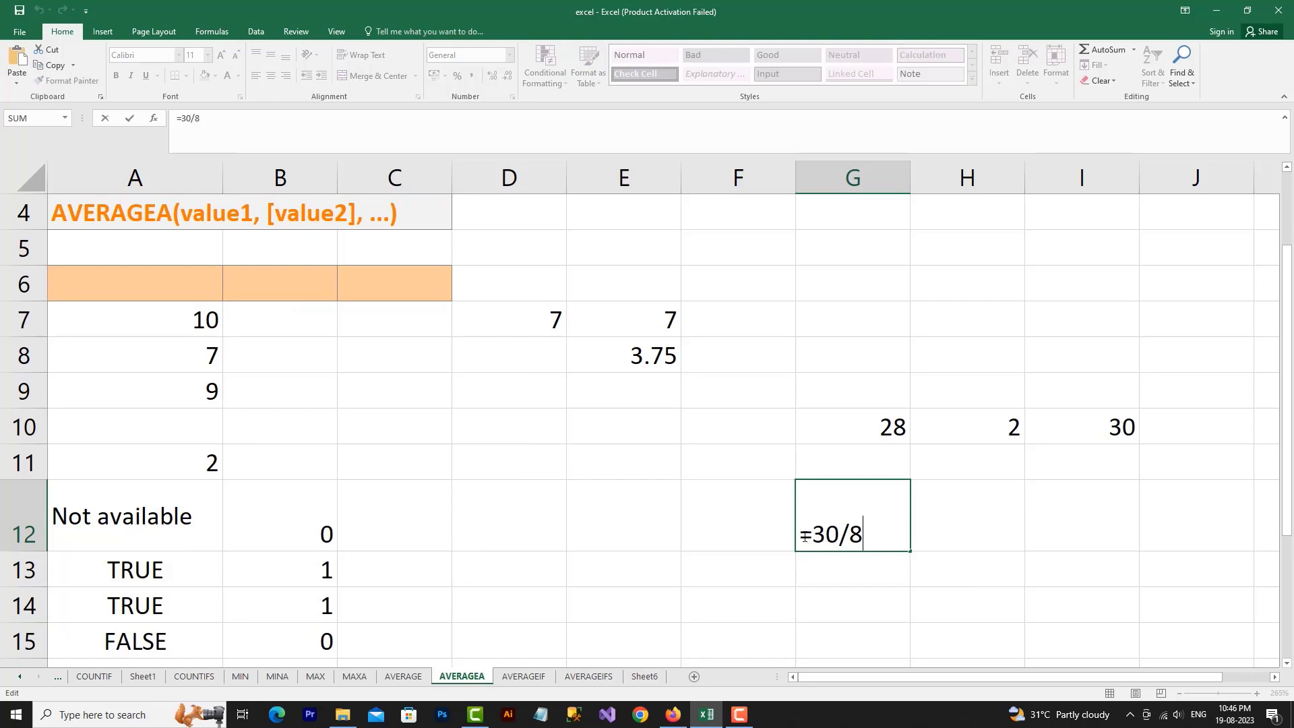
pyautogui.click(805, 535)
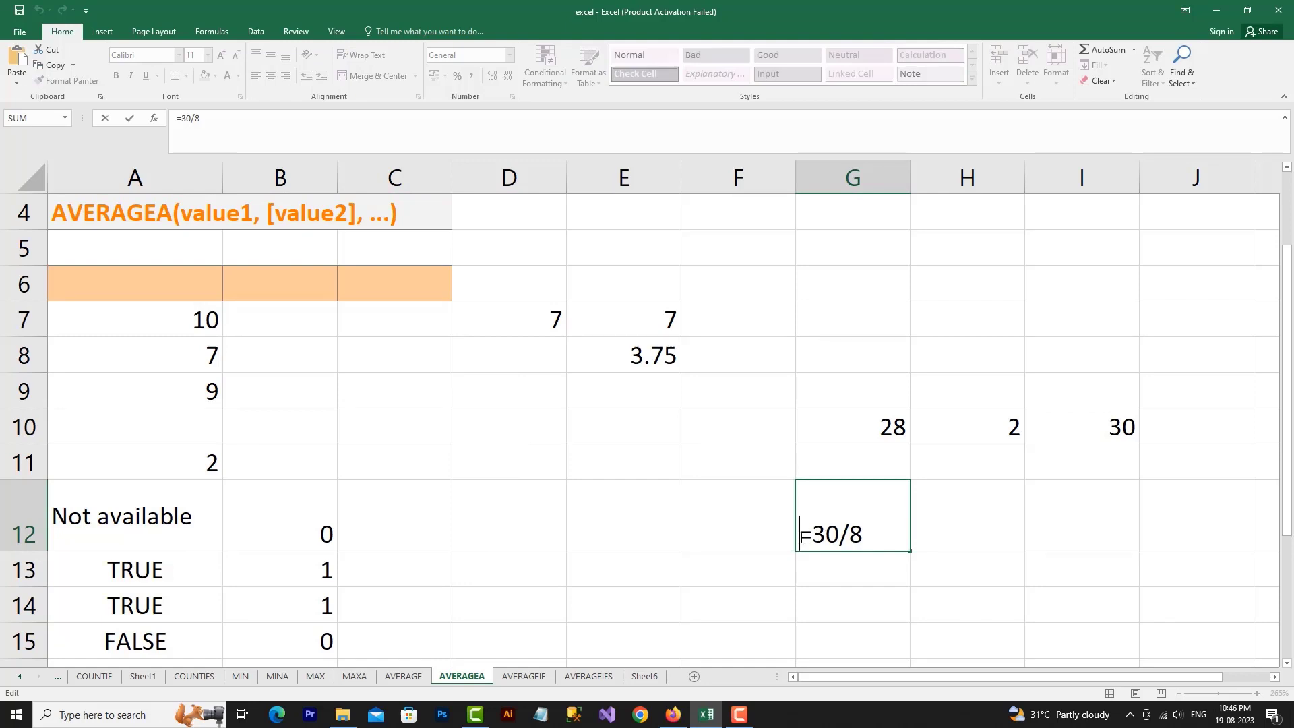
pyautogui.click(857, 603)
pyautogui.click(641, 362)
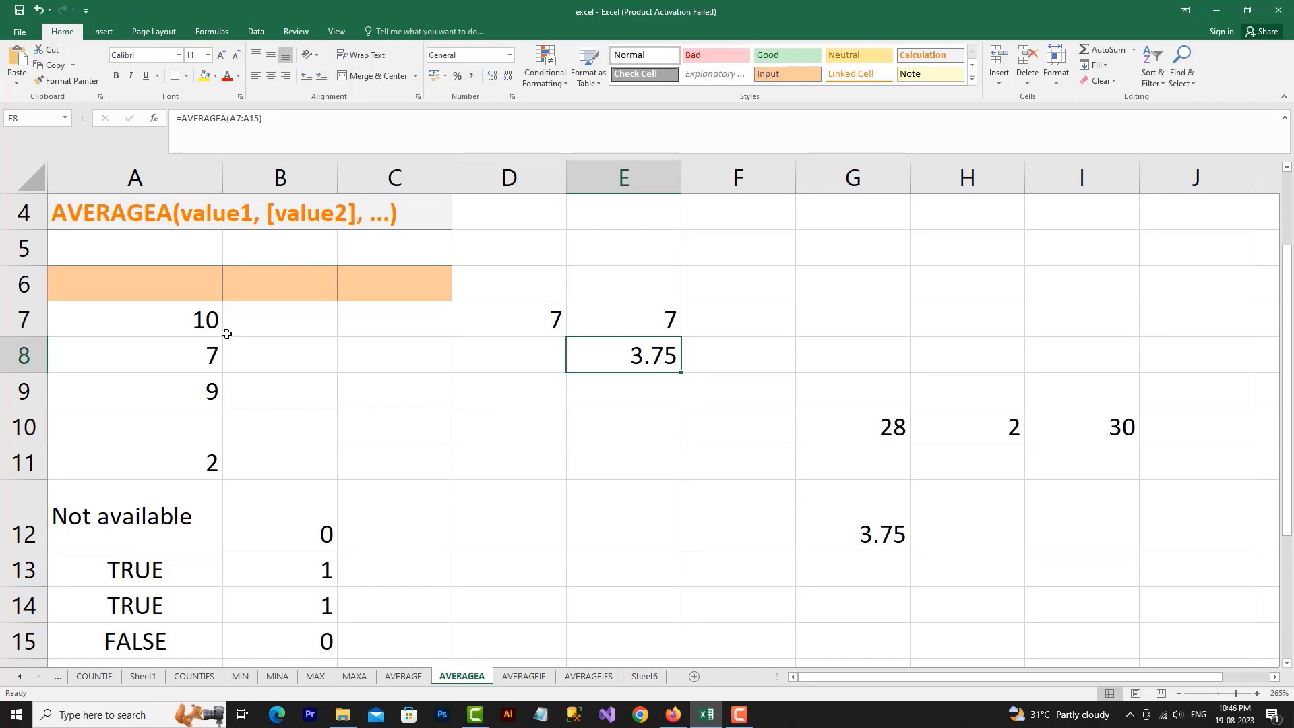
pyautogui.moveTo(213, 322); pyautogui.dragTo(194, 635)
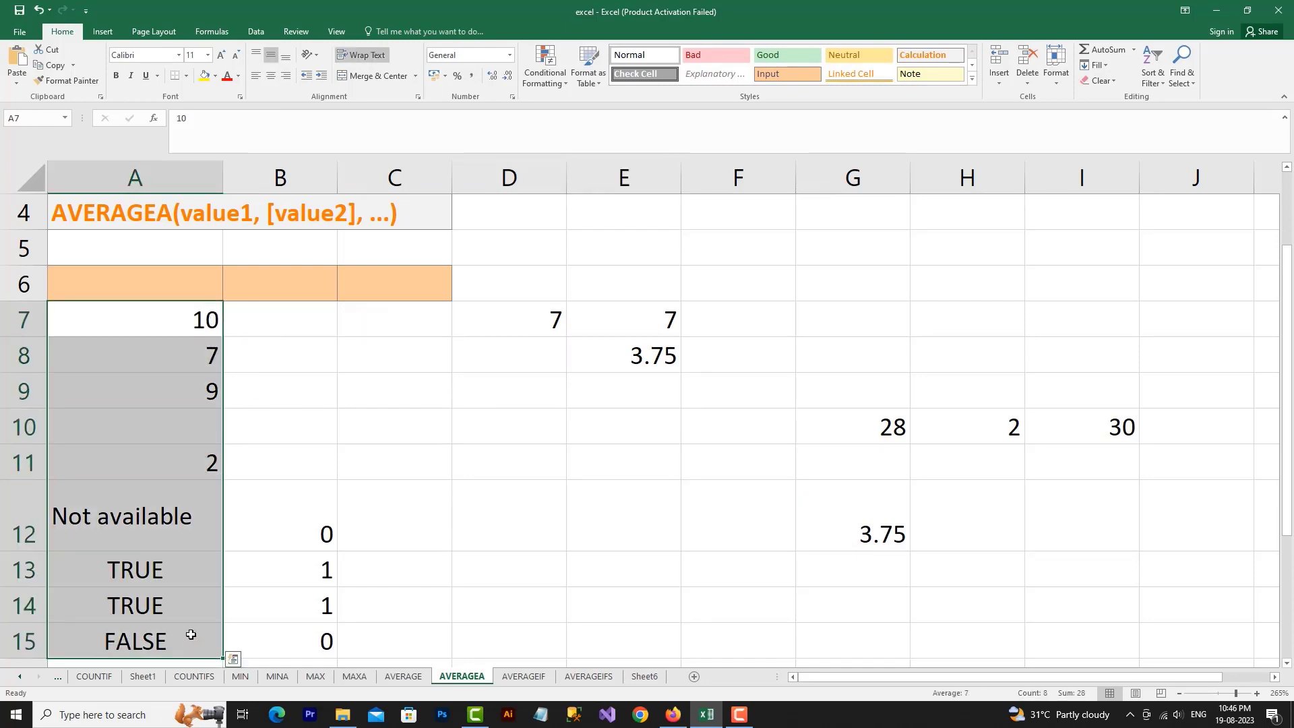
pyautogui.click(207, 427)
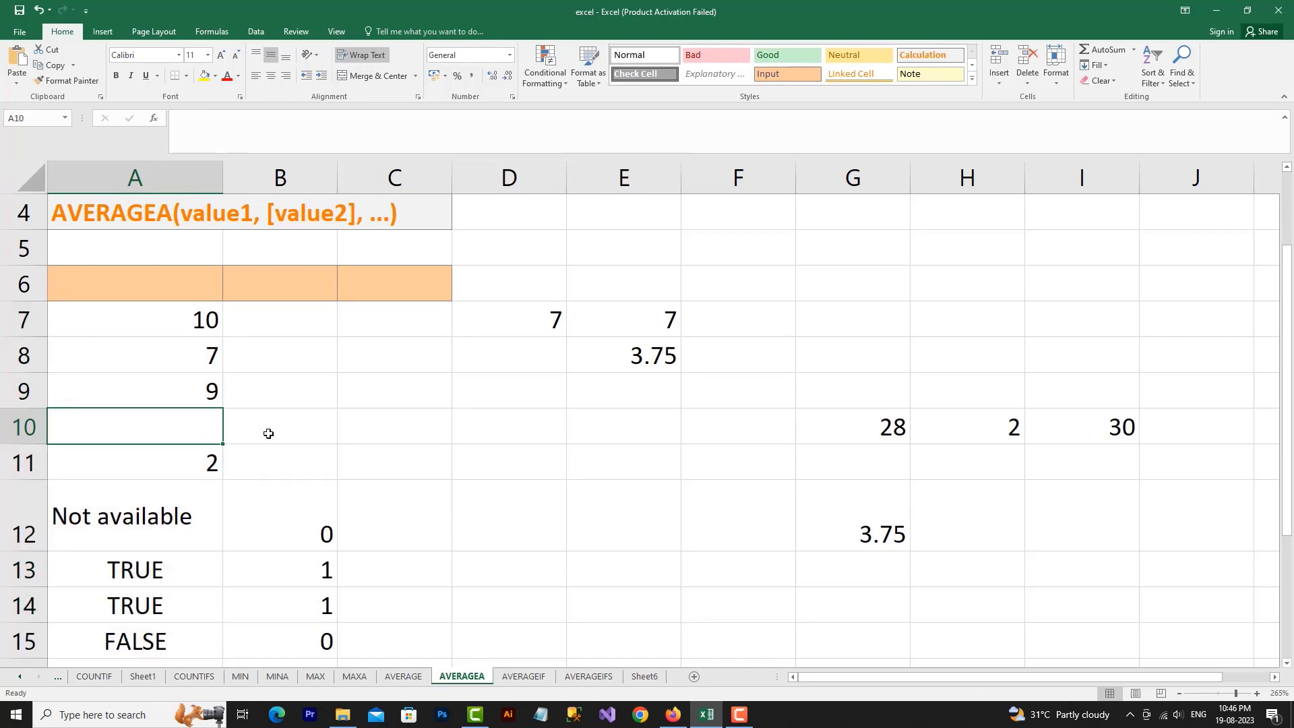
pyautogui.doubleClick(538, 327)
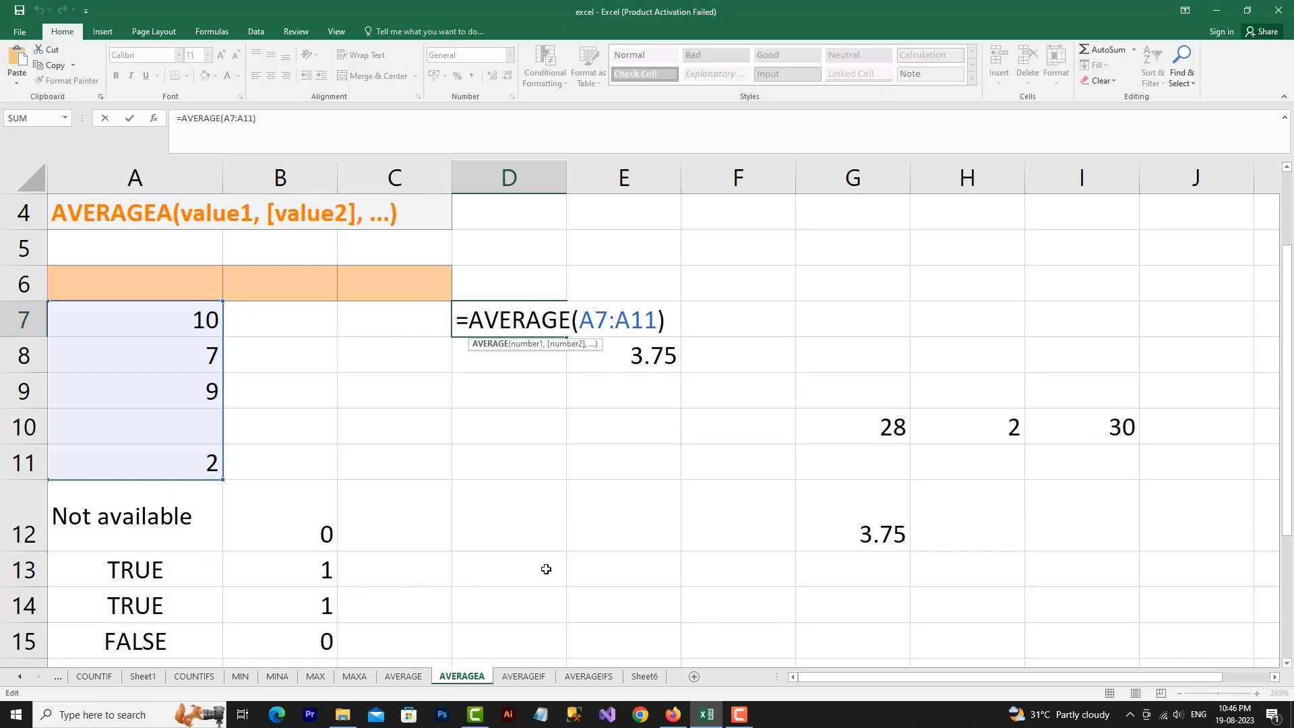
pyautogui.hotkey('ctrl', 'Return')
pyautogui.click(580, 526)
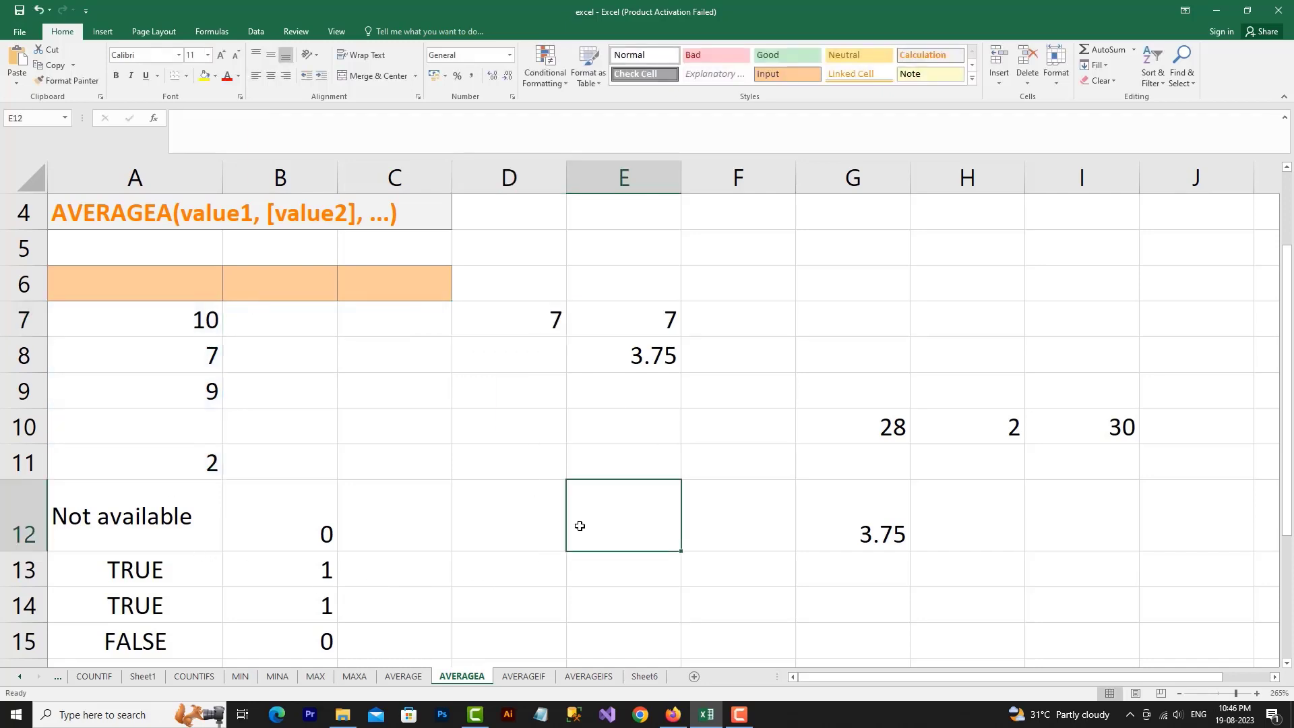